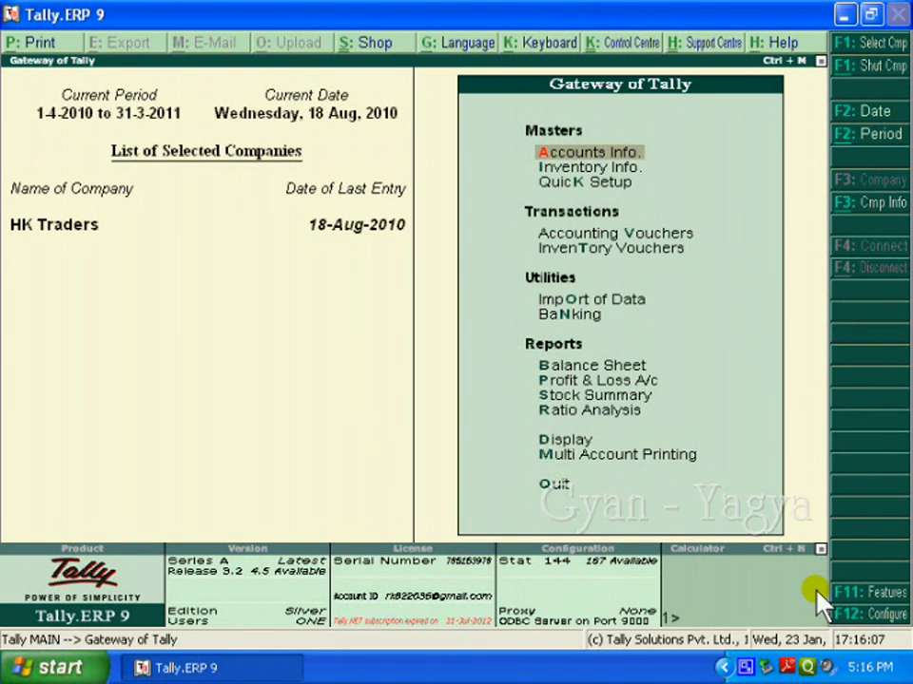
Step: Start creating a single ledger named ABC Traders, leaving the alias blank
{"action": "left_click", "coordinate": [632, 160]}
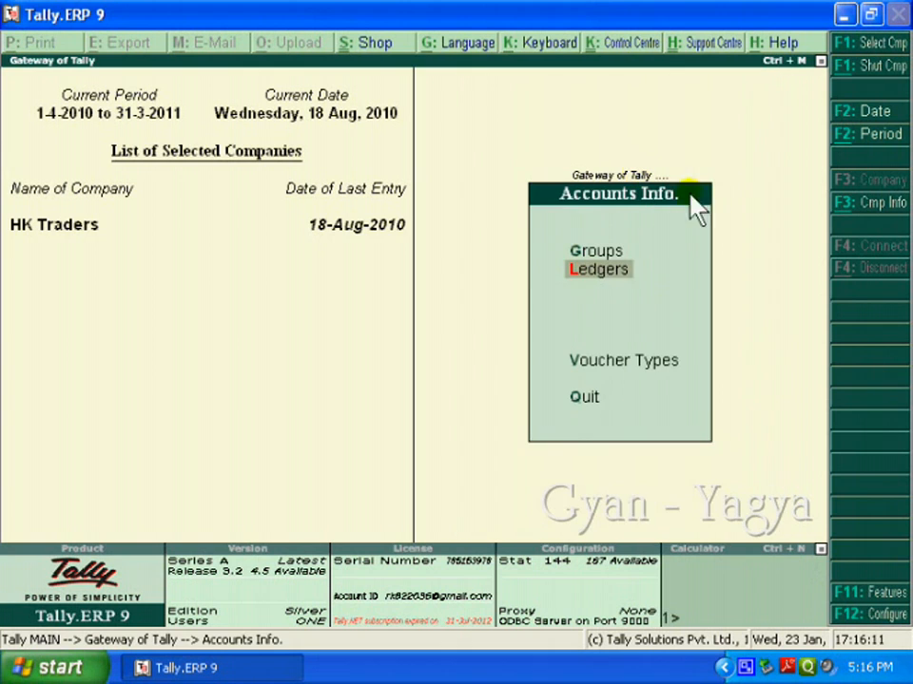
{"action": "left_click", "coordinate": [601, 278]}
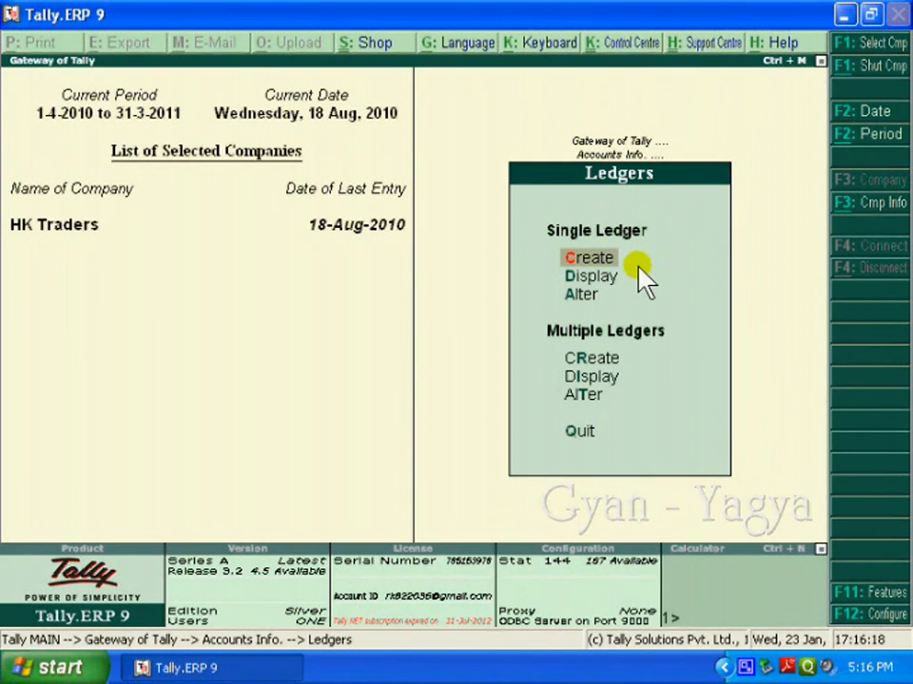
{"action": "left_click", "coordinate": [638, 267]}
{"action": "type", "text": "ABC"}
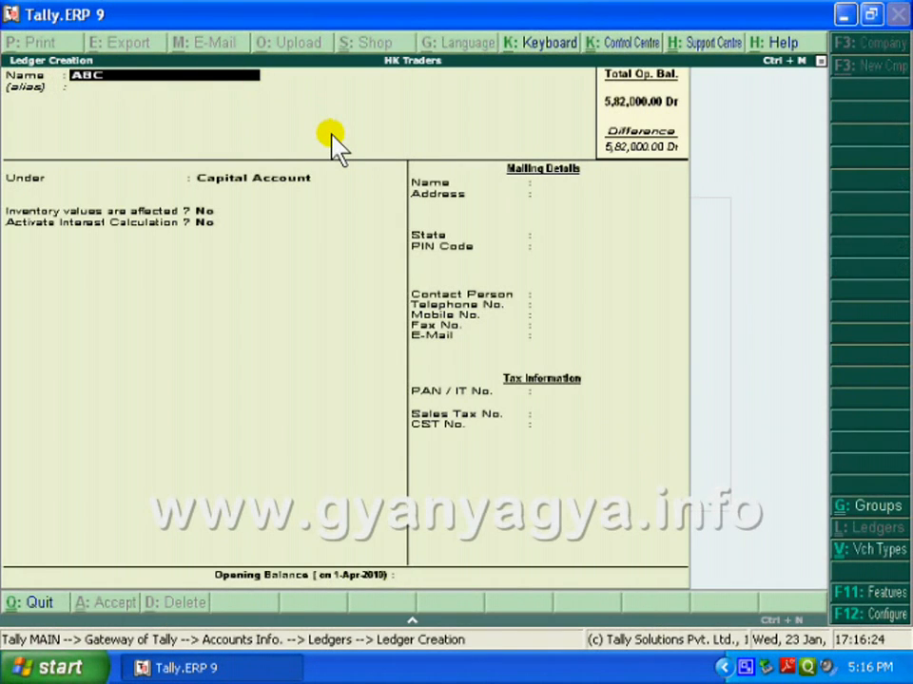
{"action": "type", "text": " traders"}
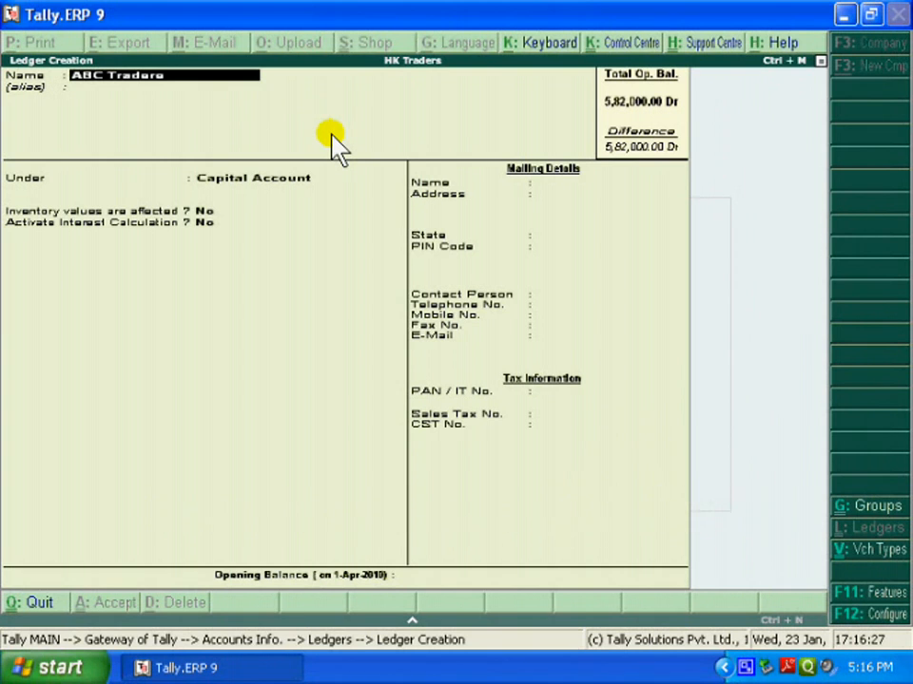
{"action": "key", "text": "BackSpace"}
{"action": "key", "text": "BackSpace"}
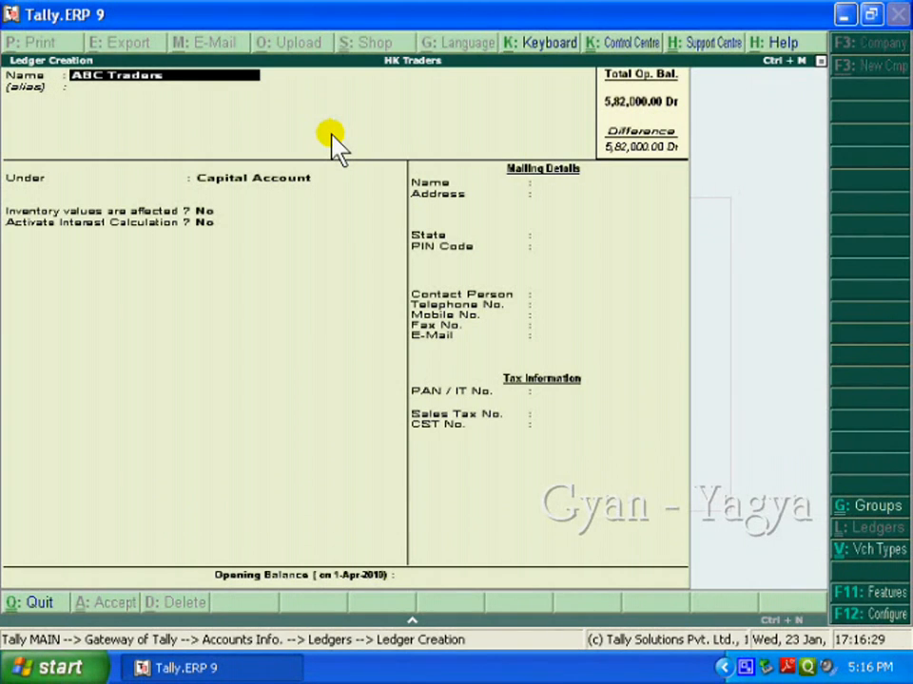
{"action": "type", "text": "s"}
{"action": "key", "text": "Return"}
{"action": "key", "text": "Return"}
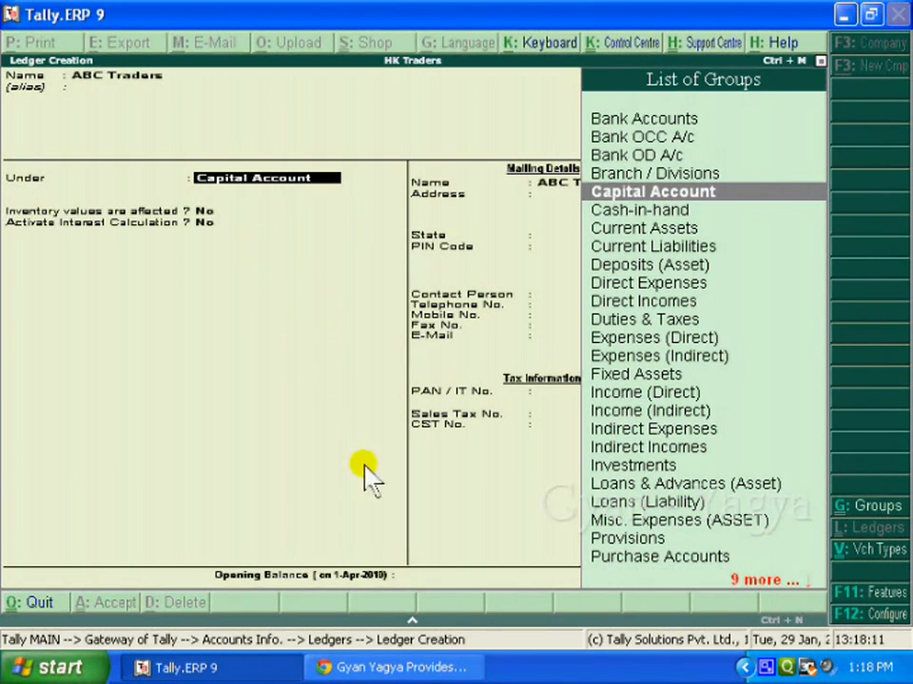
Step: Consult the chart of accounts on the gyanyagya.info page in Chrome, and place the ABC Traders ledger in Tally under Unsecured Loans
{"action": "left_click", "coordinate": [375, 670]}
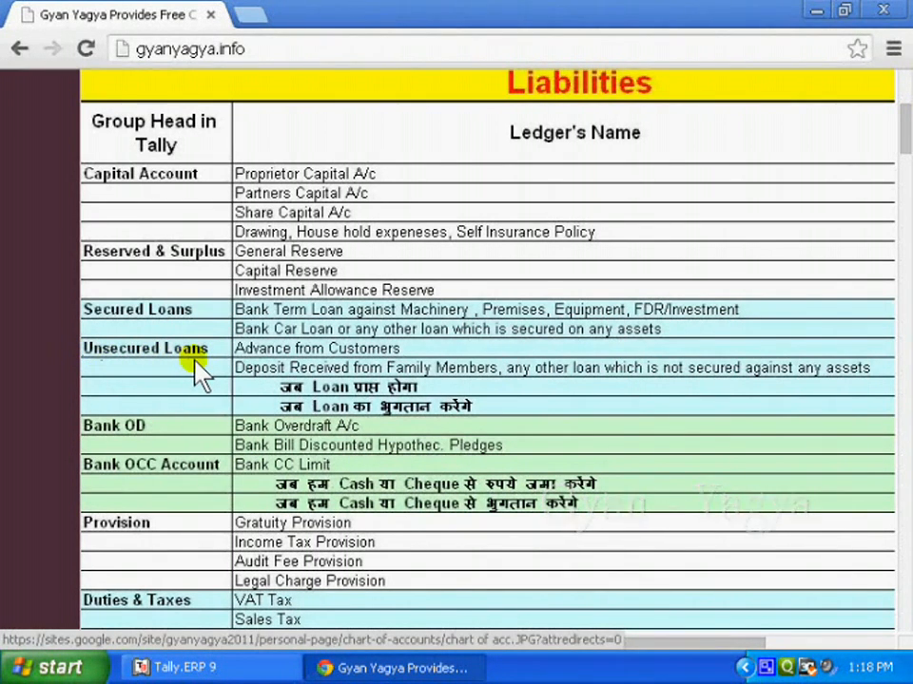
{"action": "left_click", "coordinate": [815, 9]}
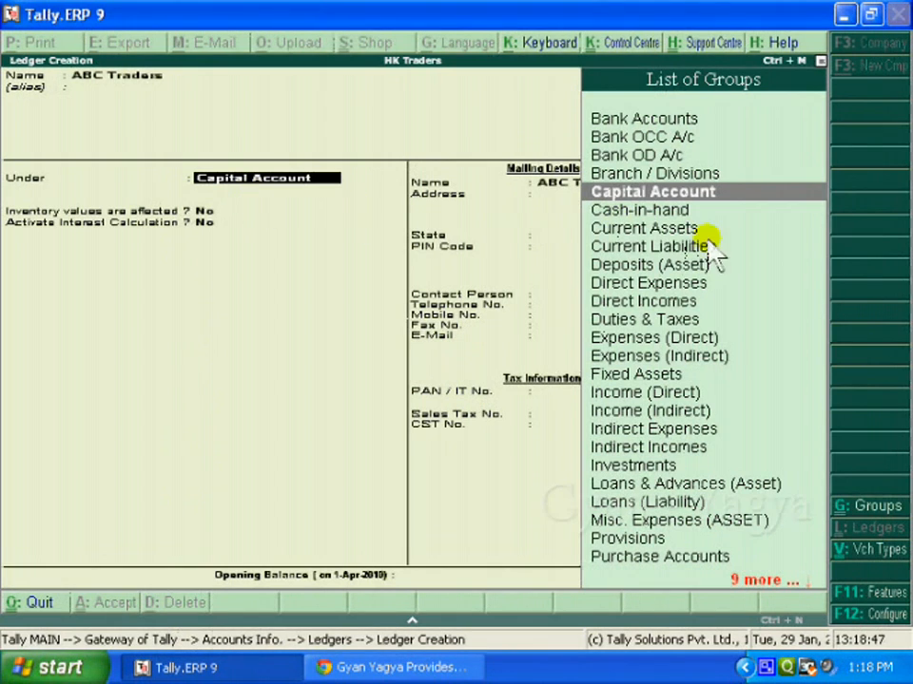
{"action": "type", "text": "U"}
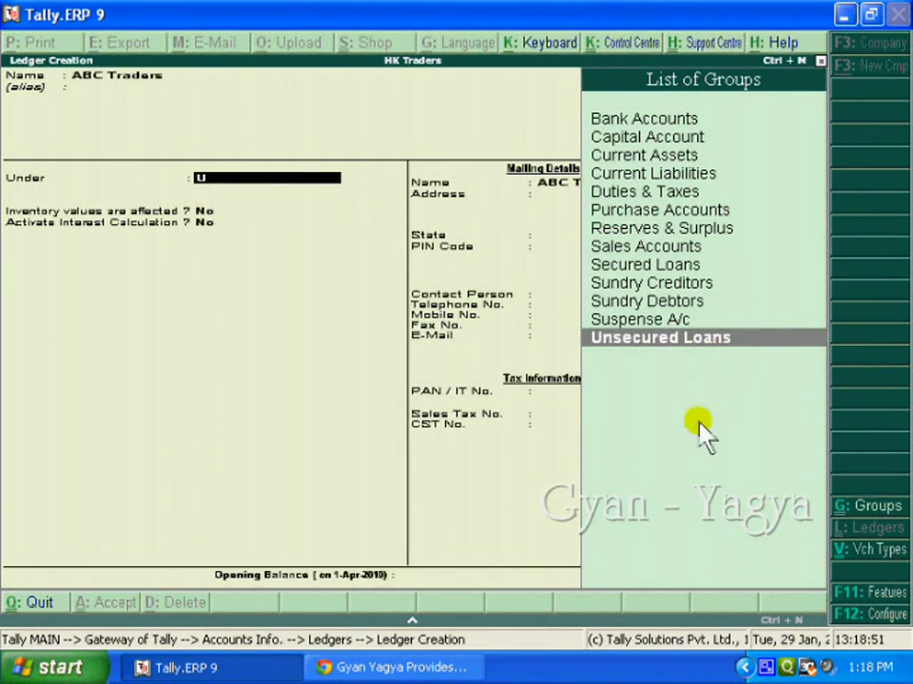
{"action": "key", "text": "Return"}
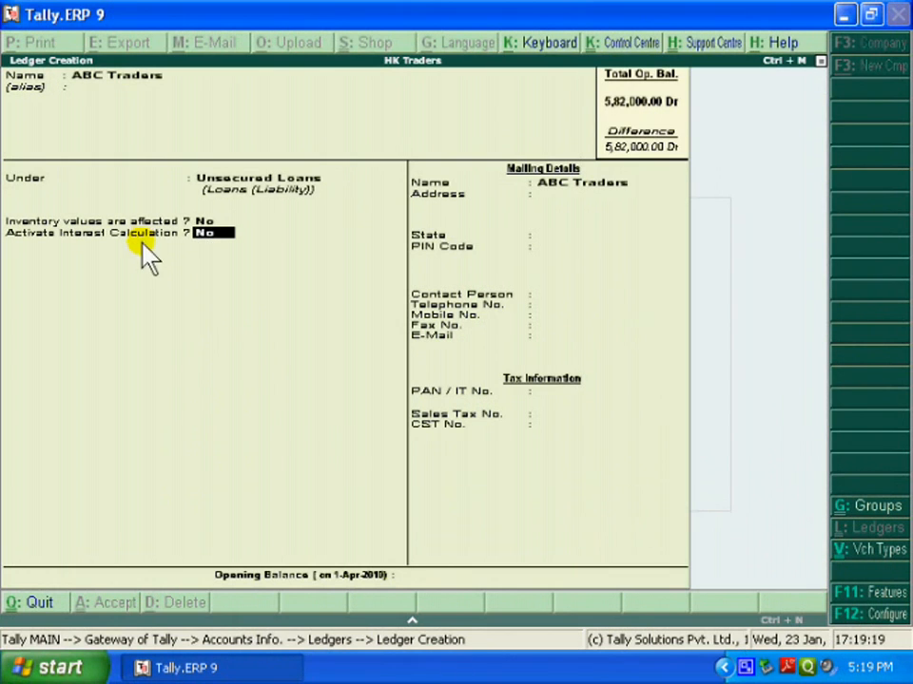
Step: Activate interest calculation for the ledger at 12% per 365-Day Year on All Balances
{"action": "key", "text": "y"}
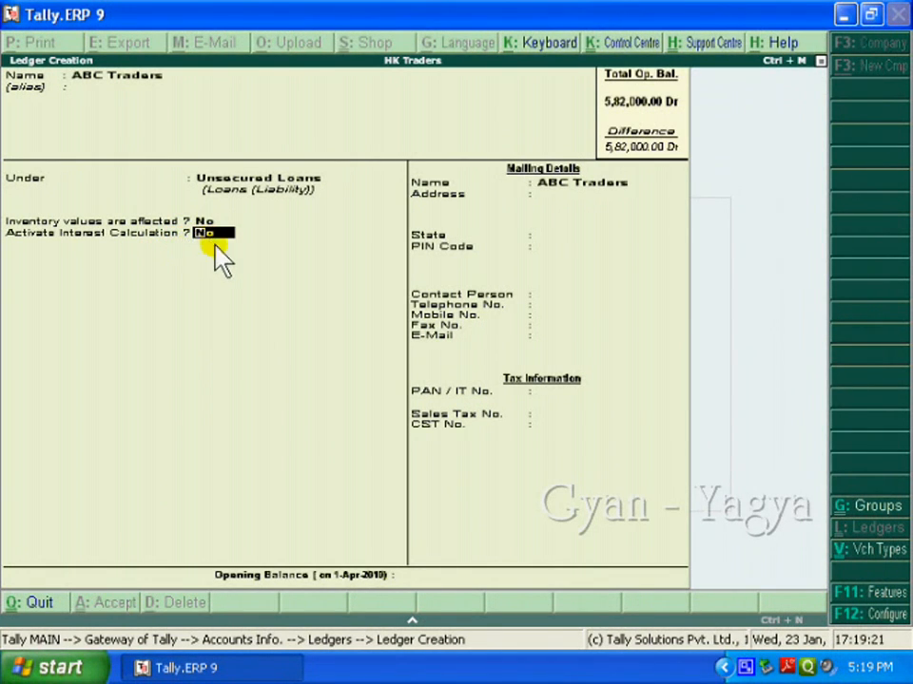
{"action": "key", "text": "Return"}
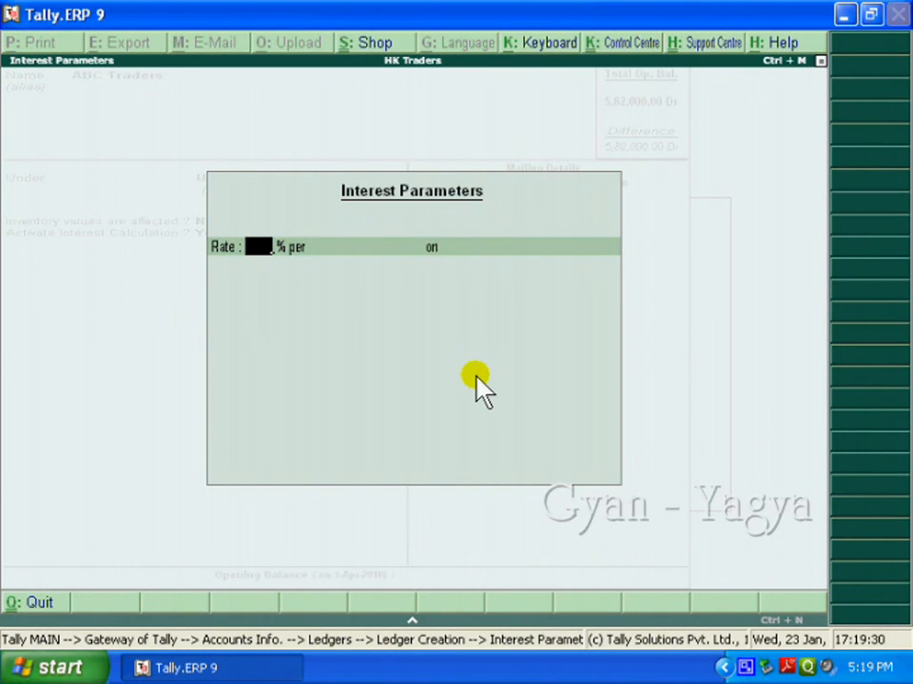
{"action": "type", "text": "12"}
{"action": "key", "text": "Return"}
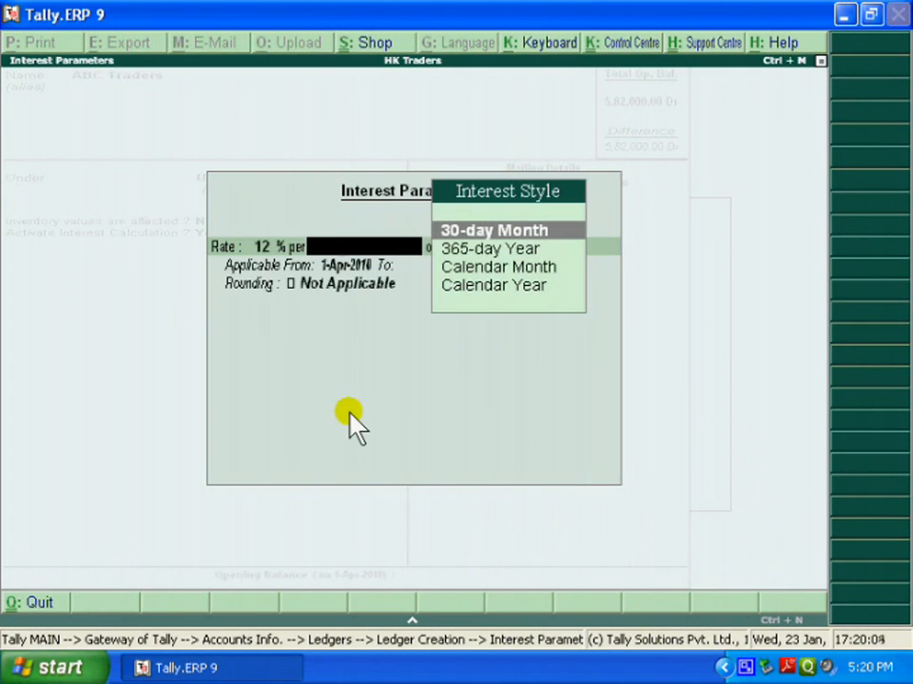
{"action": "key", "text": "Down"}
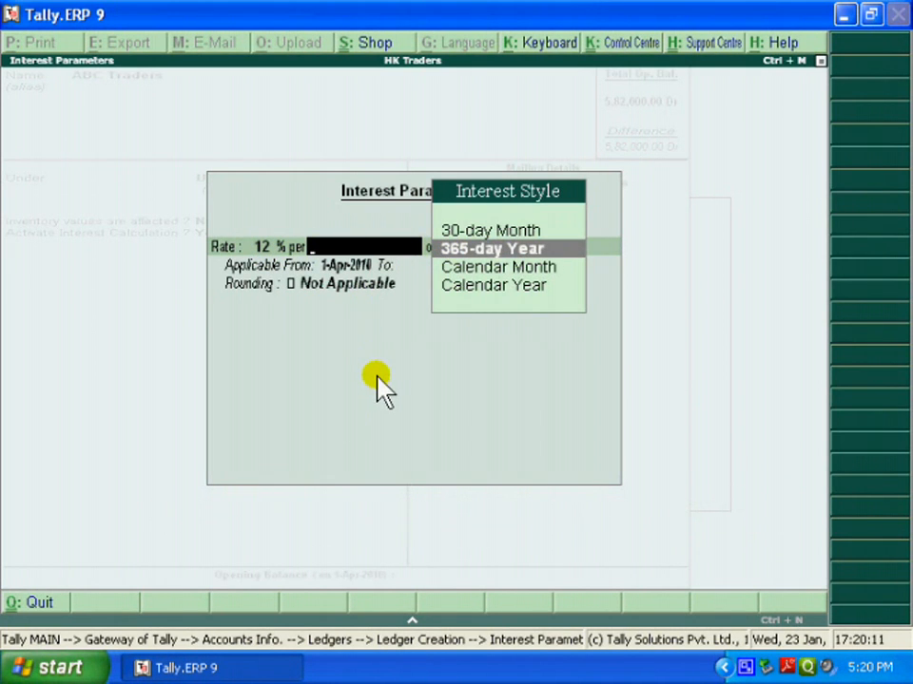
{"action": "key", "text": "Return"}
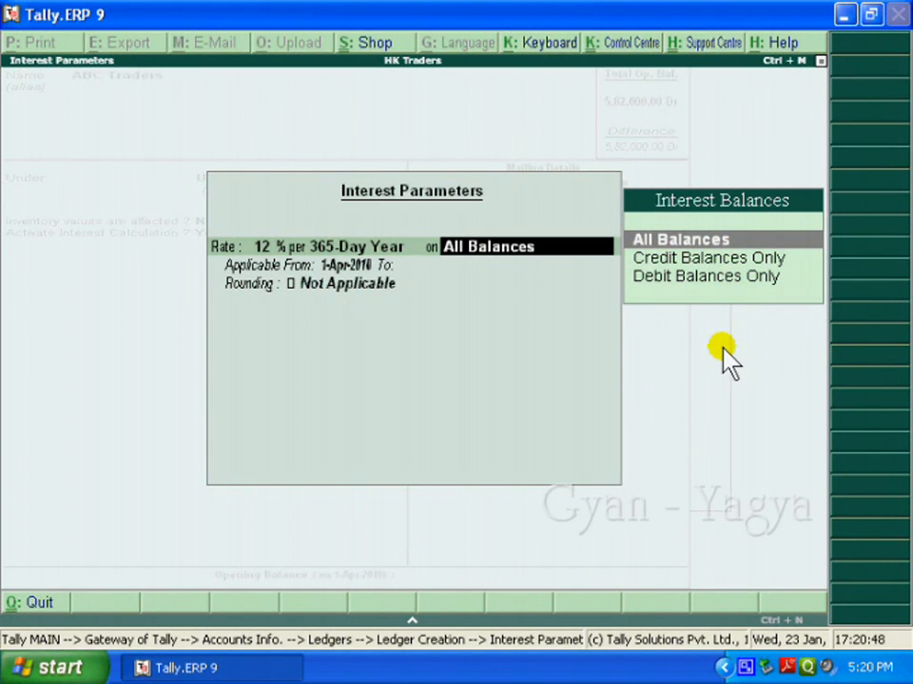
{"action": "key", "text": "Return"}
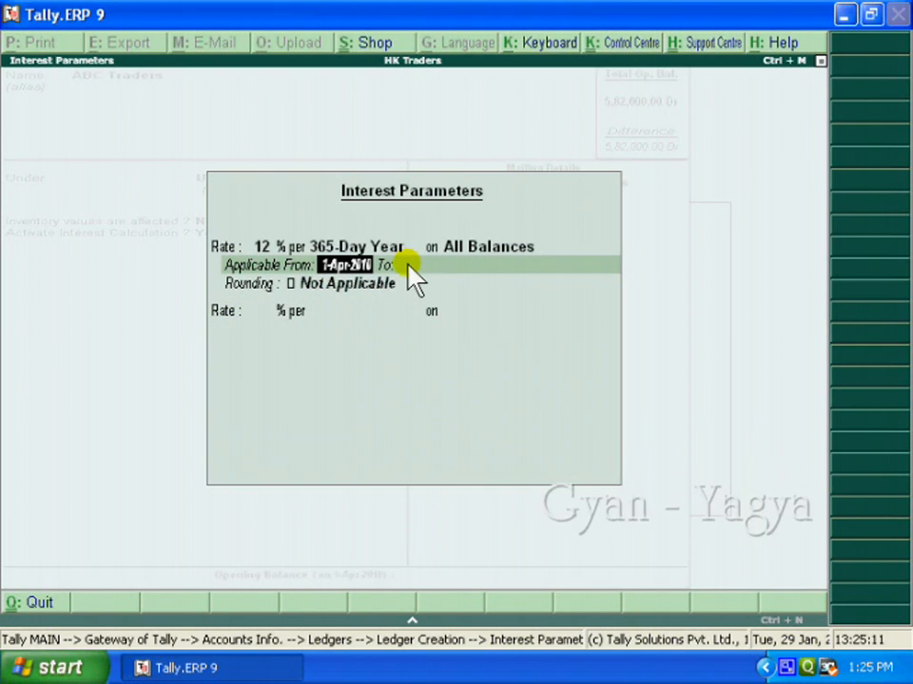
Step: Make the 12% rate applicable from 1-Apr-2010 to 30-Sep-2010 with rounding Not Applicable
{"action": "key", "text": "Return"}
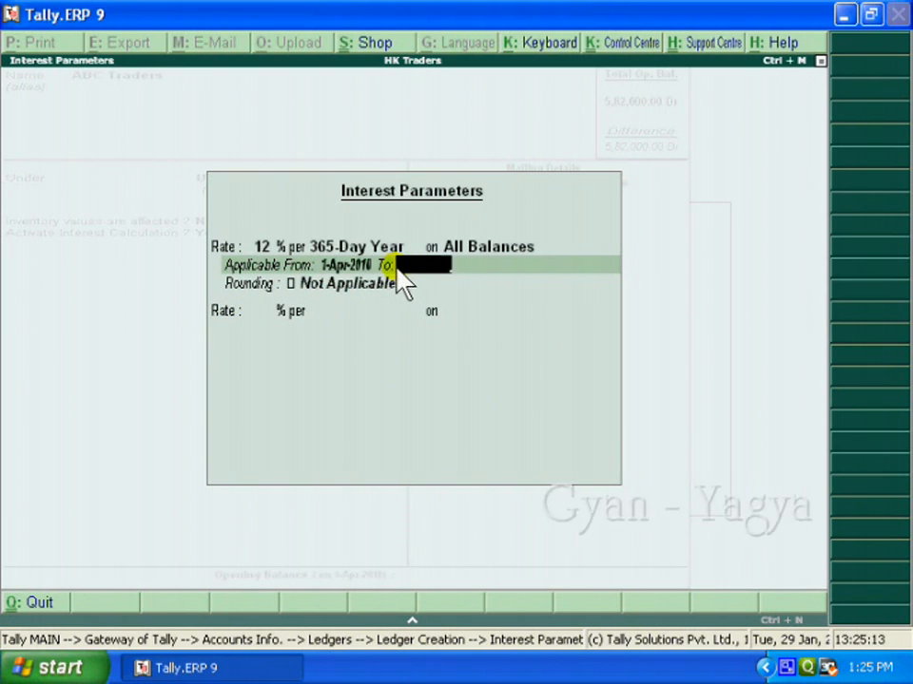
{"action": "type", "text": "30 9"}
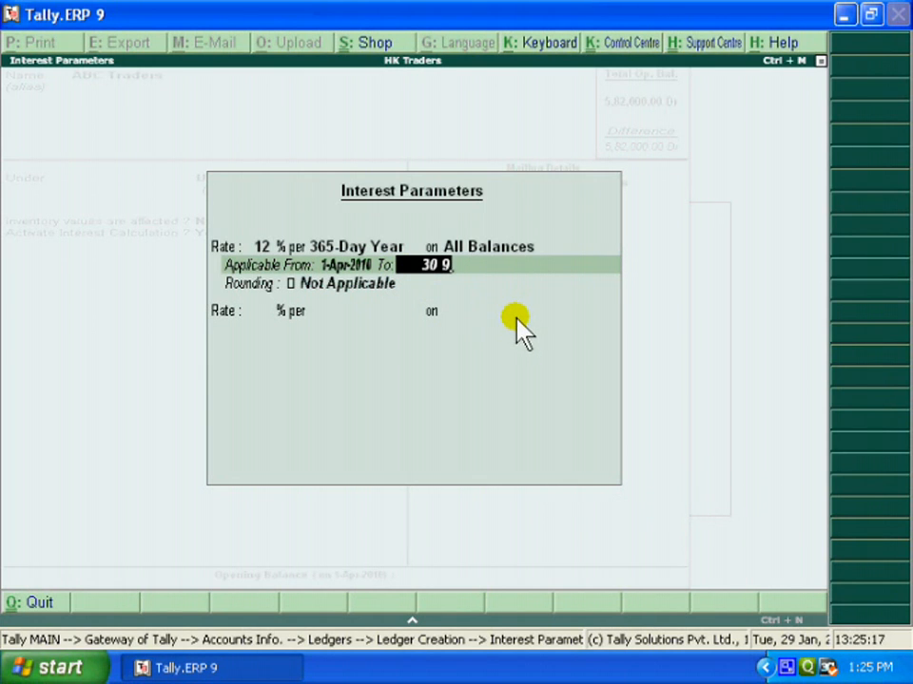
{"action": "key", "text": "Return"}
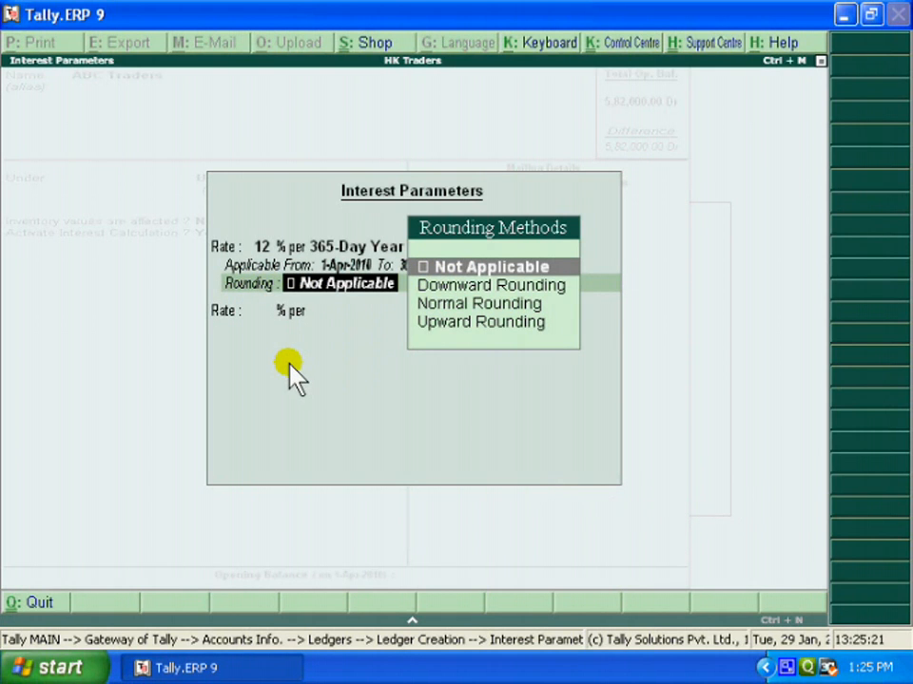
{"action": "key", "text": "Return"}
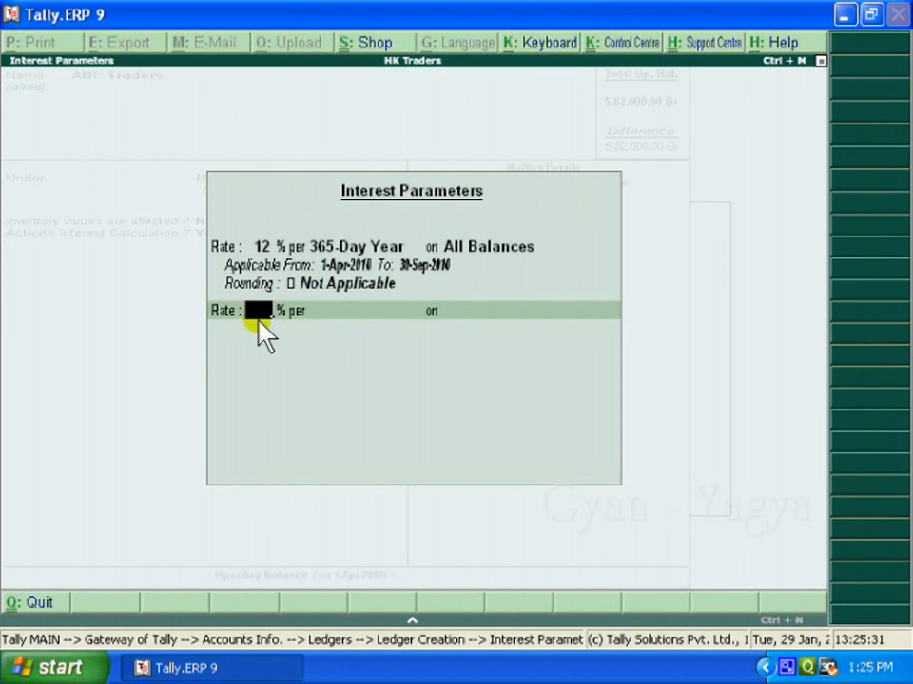
Step: Add a second interest rate of 10% per 365-Day Year on All Balances
{"action": "type", "text": "10"}
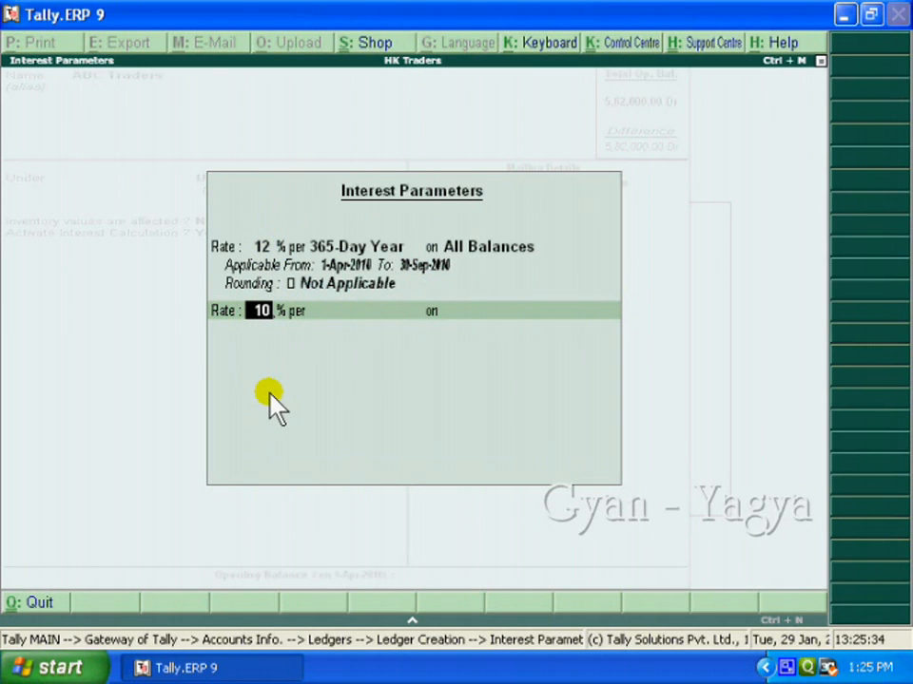
{"action": "key", "text": "Return"}
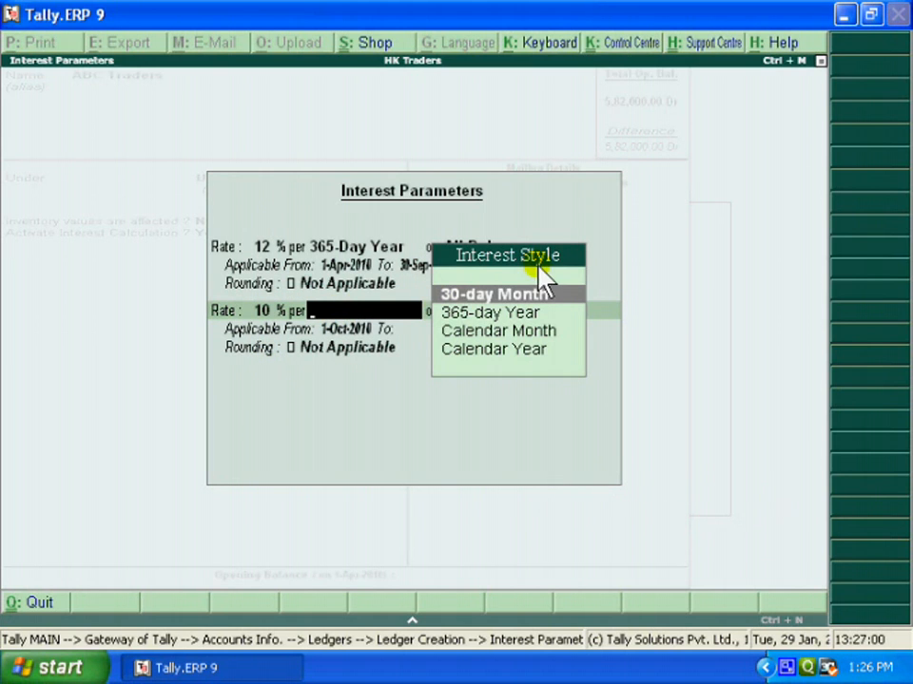
{"action": "left_click", "coordinate": [458, 313]}
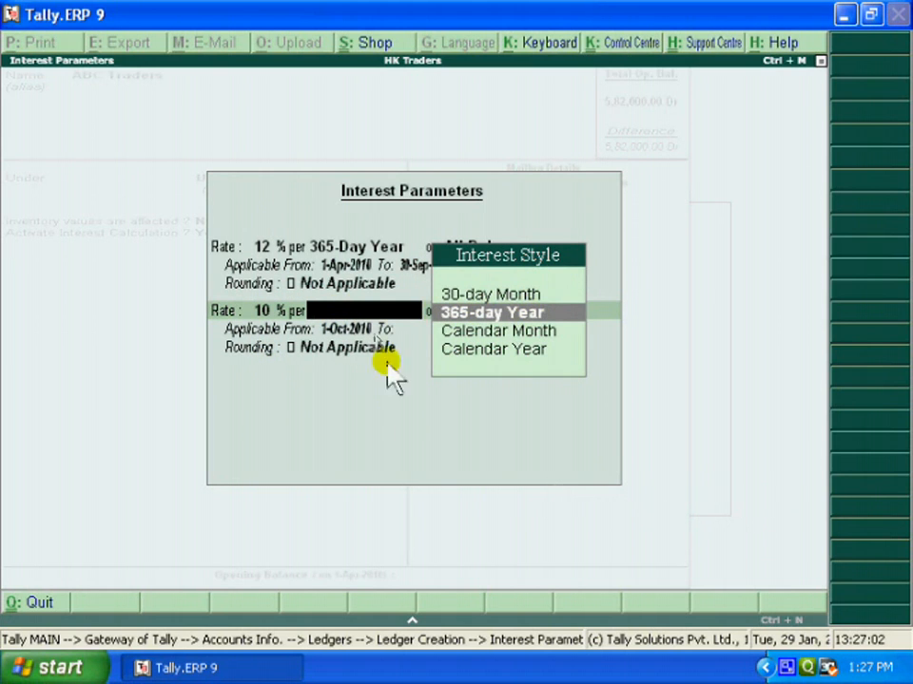
{"action": "key", "text": "Return"}
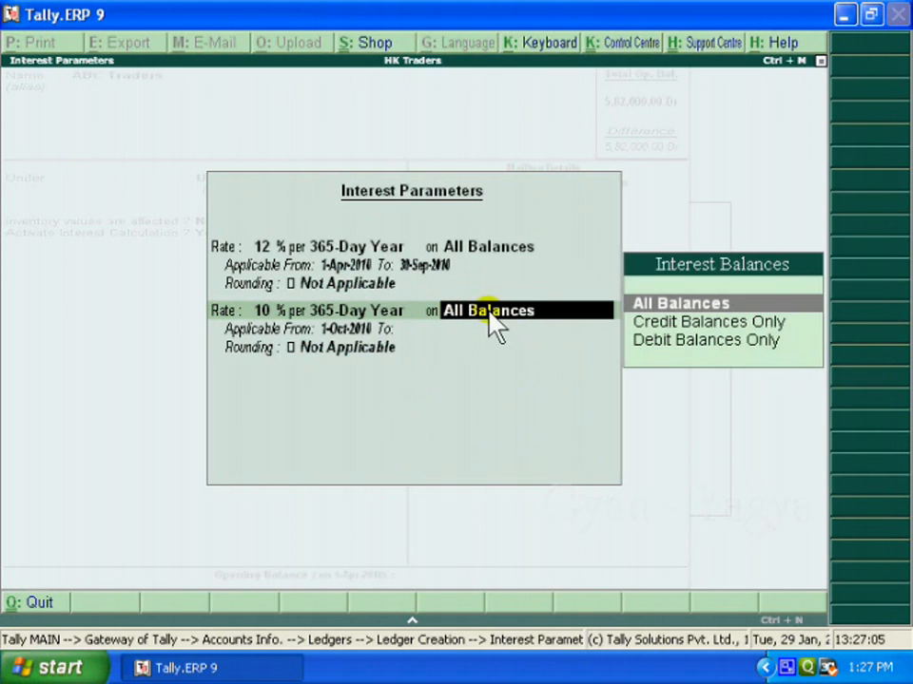
{"action": "key", "text": "Return"}
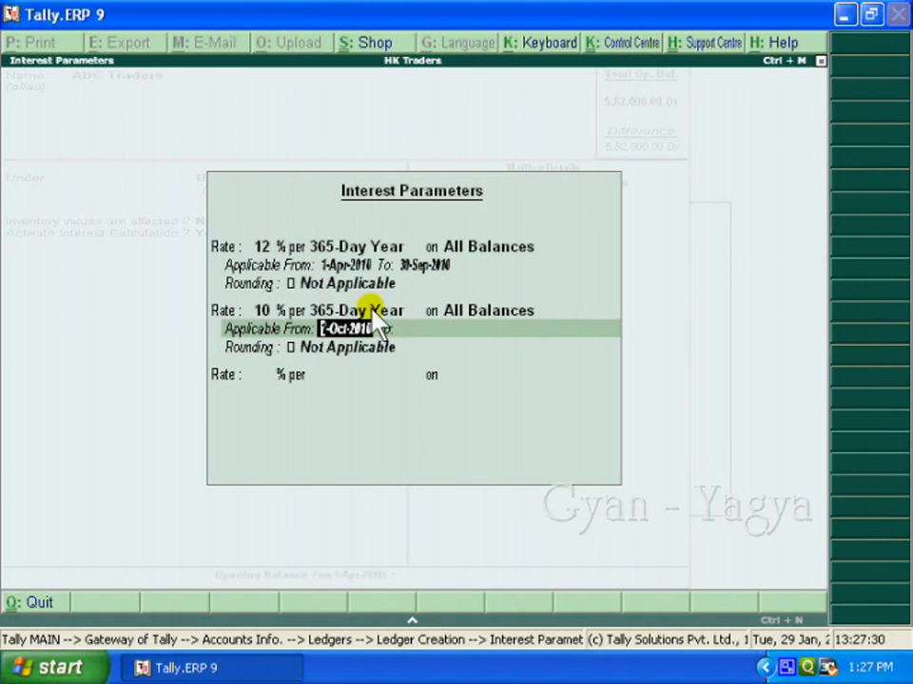
Step: Set the 12% rate's applicable end date to 31-Mar-2011, keeping rounding Not Applicable
{"action": "key", "text": "BackSpace"}
{"action": "key", "text": "BackSpace"}
{"action": "key", "text": "BackSpace"}
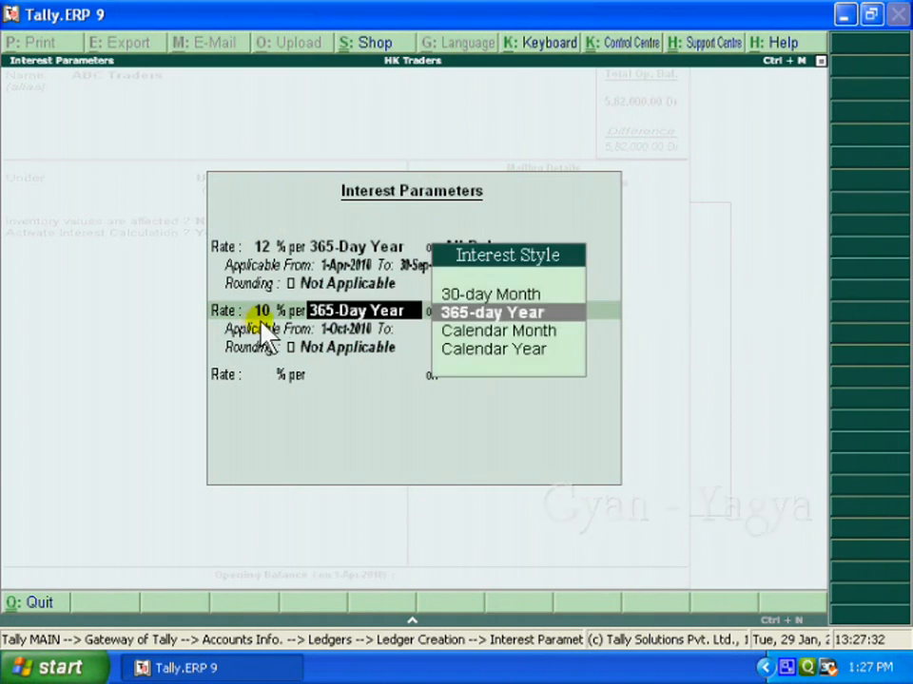
{"action": "key", "text": "BackSpace"}
{"action": "key", "text": "BackSpace"}
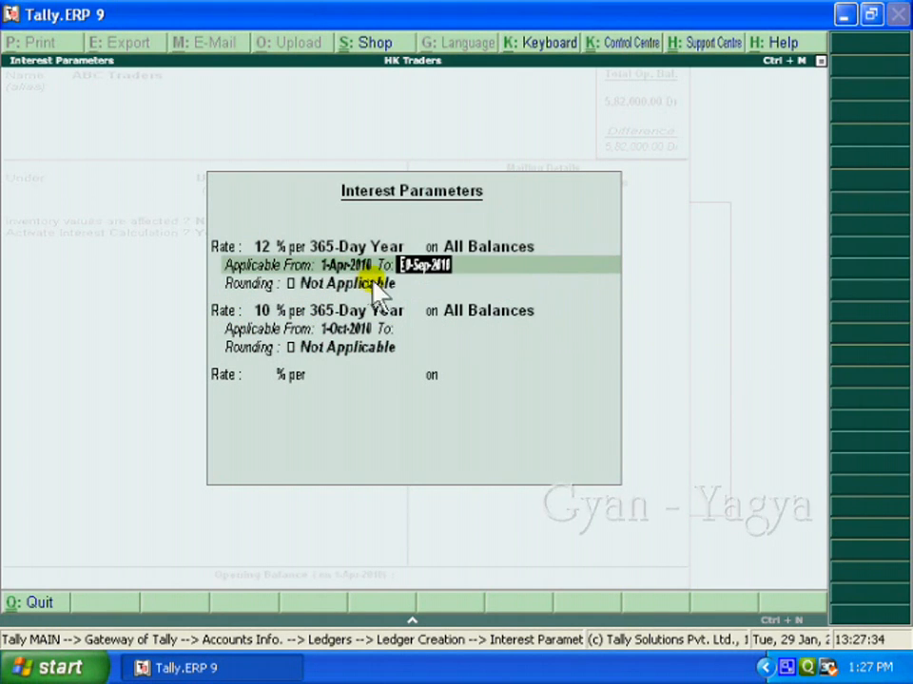
{"action": "type", "text": "31"}
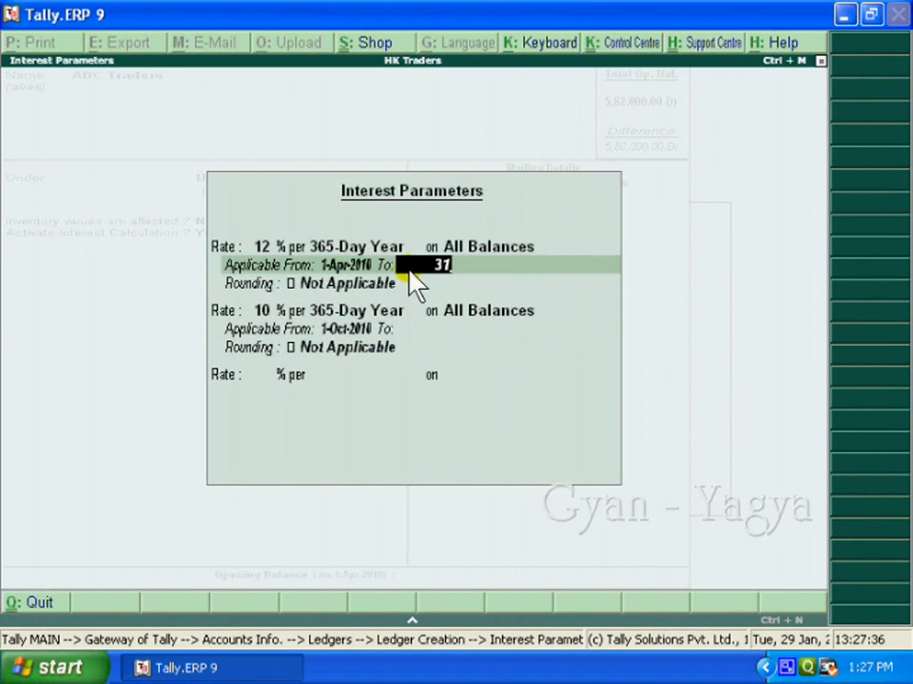
{"action": "type", "text": " 3"}
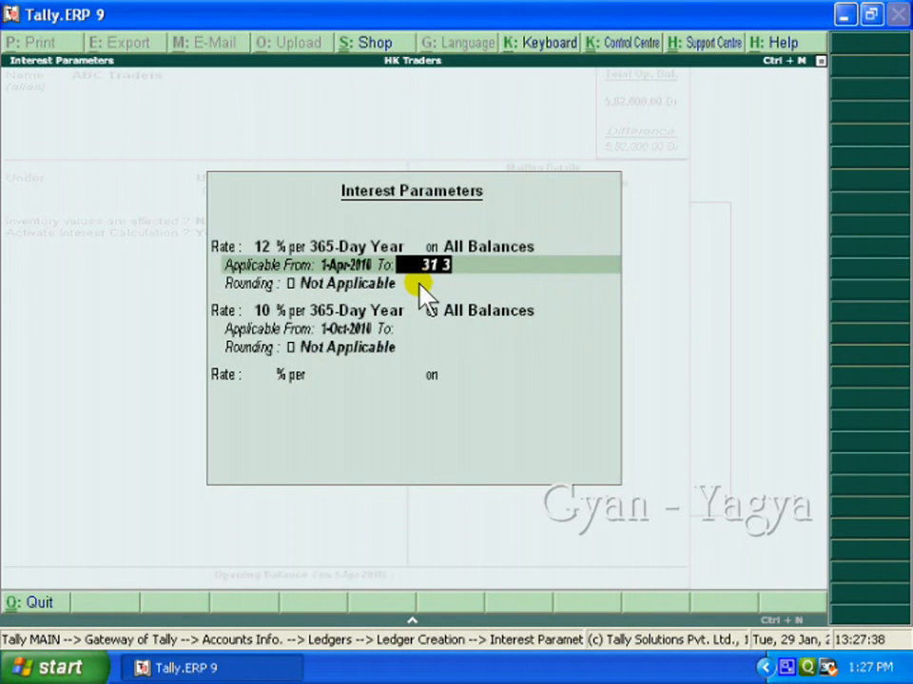
{"action": "key", "text": "Return"}
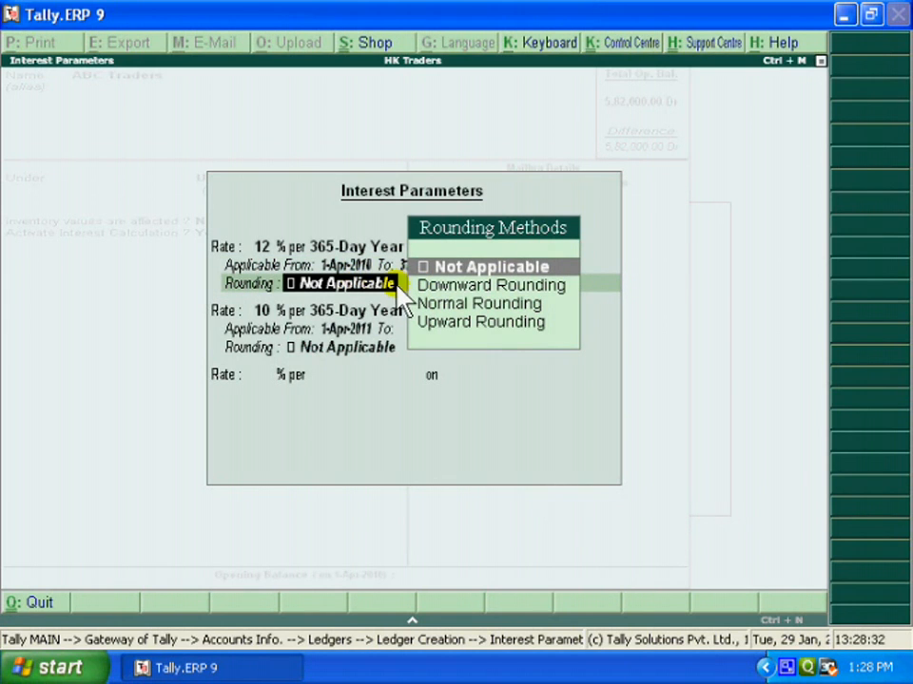
{"action": "key", "text": "Return"}
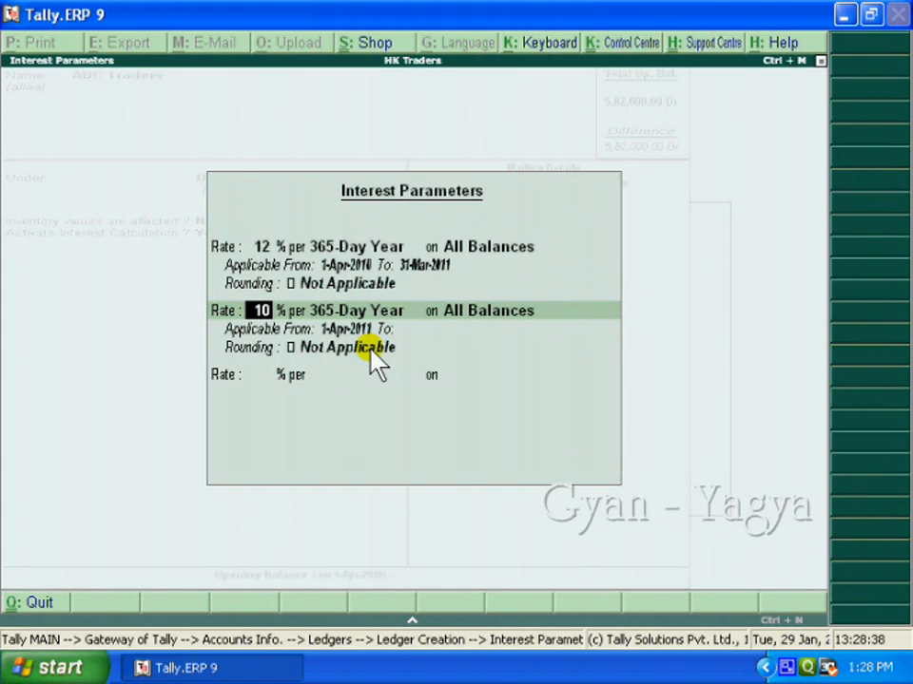
Step: Remove the second interest rate of 10% and save the ABC Traders ledger with no mailing details
{"action": "key", "text": "space"}
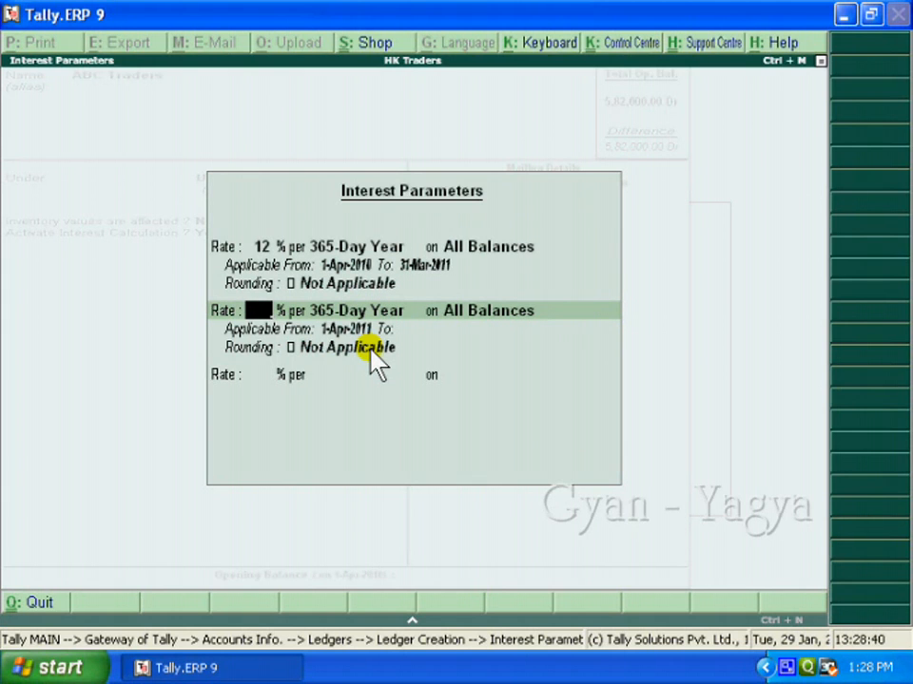
{"action": "key", "text": "Return"}
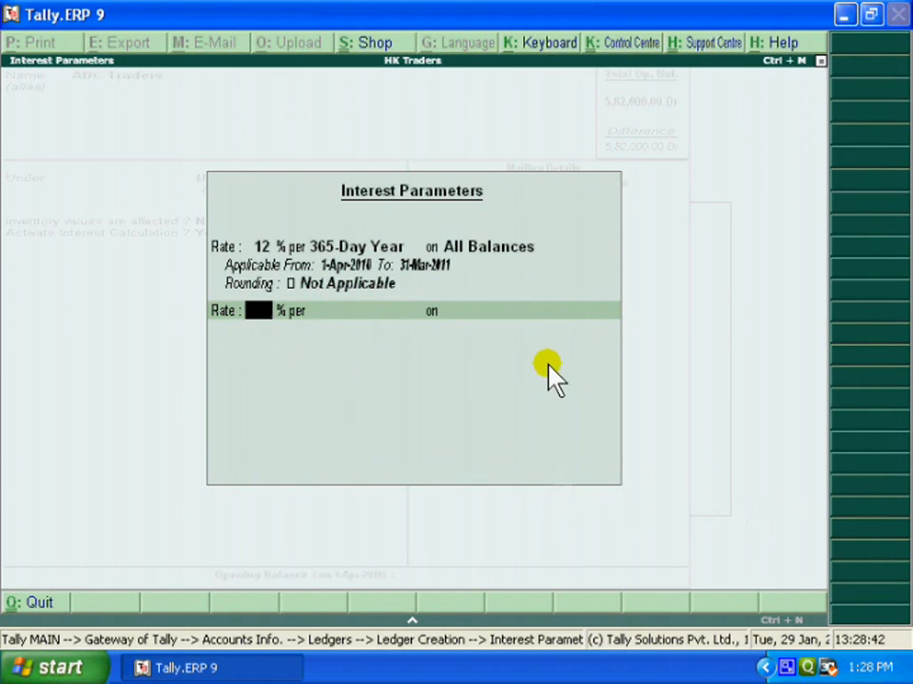
{"action": "key", "text": "Return"}
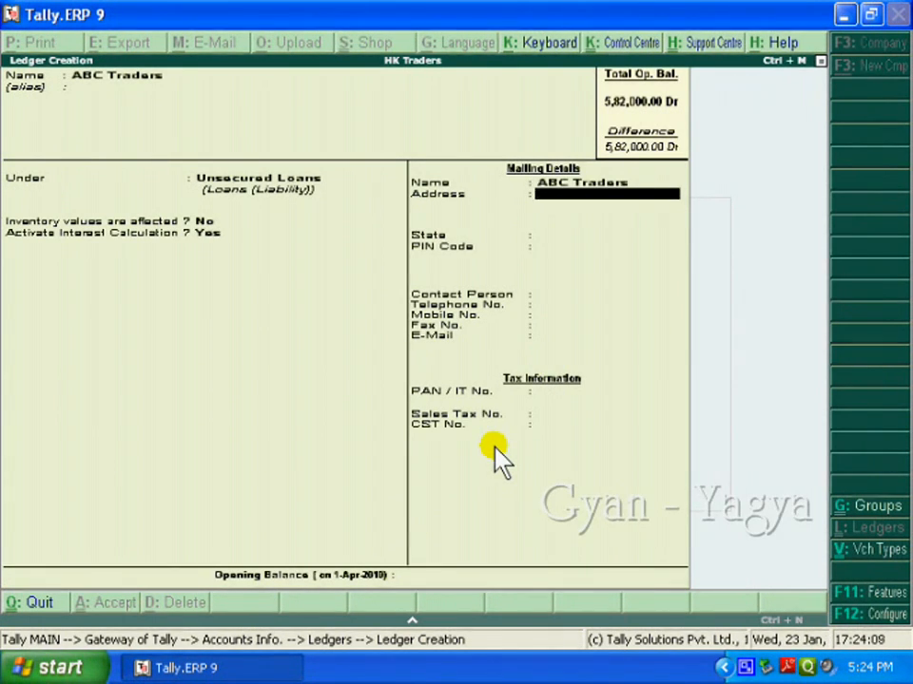
{"action": "key", "text": "ctrl+a"}
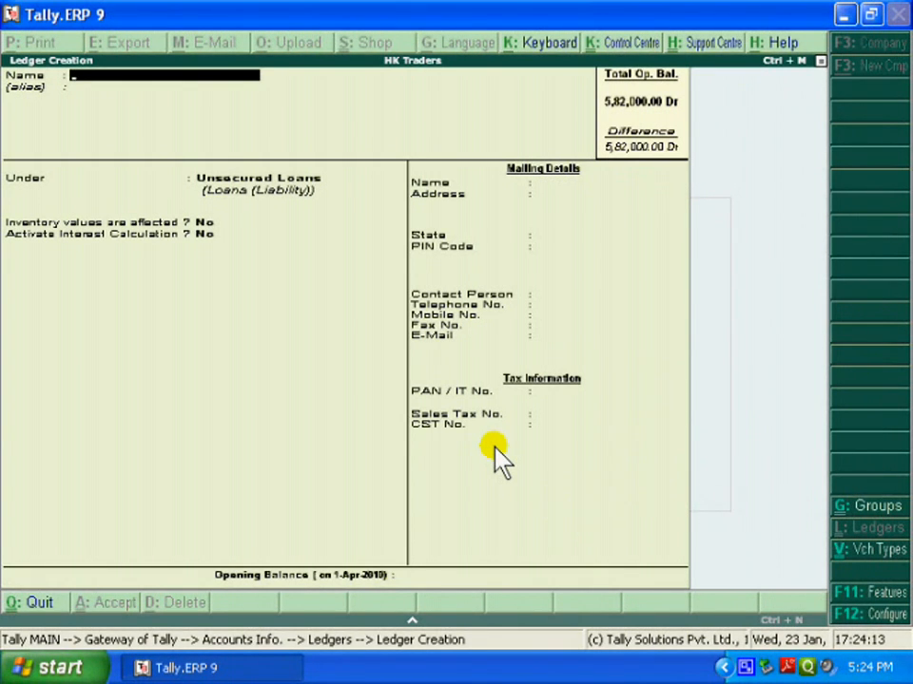
Step: Leave ledger creation and return to the Gateway of Tally
{"action": "key", "text": "Escape"}
{"action": "key", "text": "Return"}
{"action": "key", "text": "Escape"}
{"action": "key", "text": "Escape"}
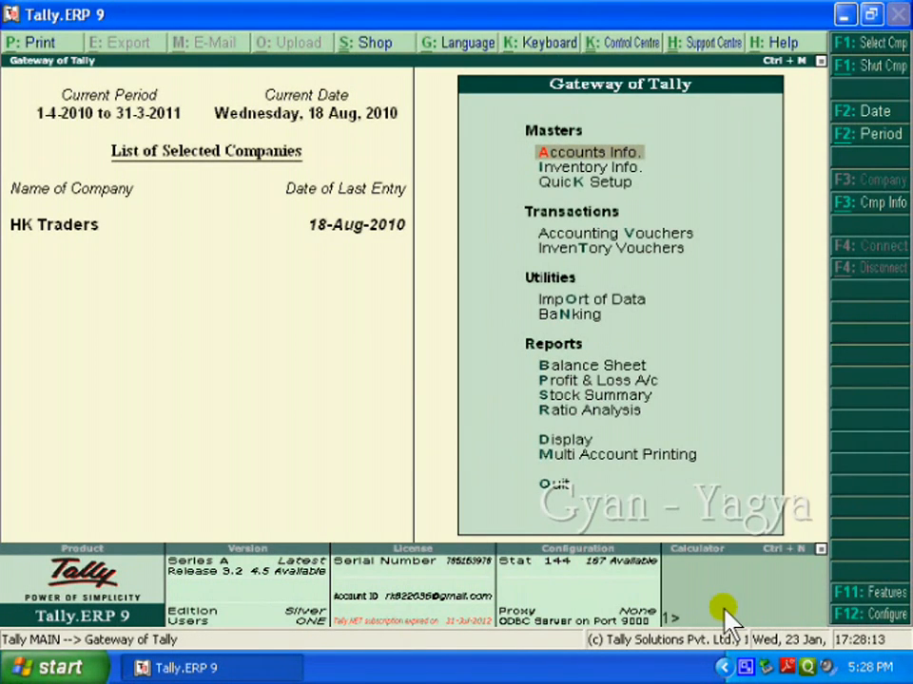
Step: Start a receipt voucher in Accounting Vouchers and date it 20-Aug-2010
{"action": "key", "text": "Down"}
{"action": "key", "text": "Down"}
{"action": "key", "text": "Down"}
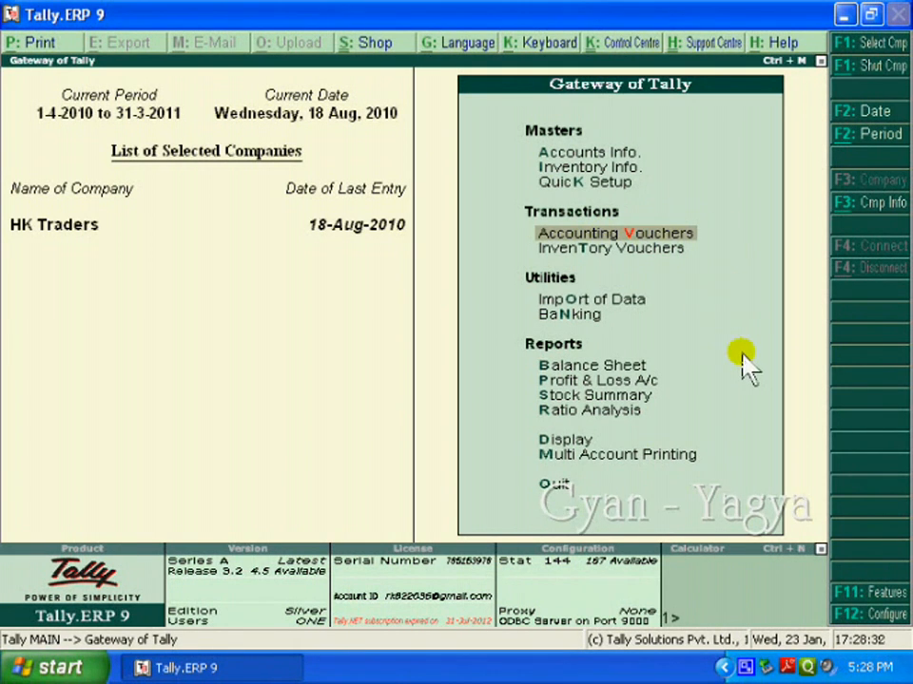
{"action": "key", "text": "Return"}
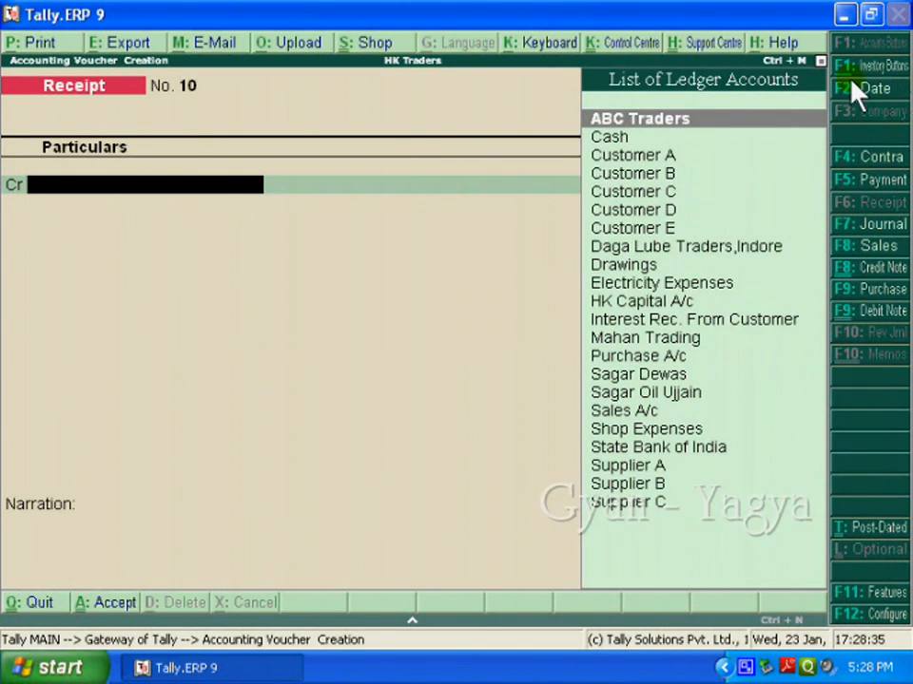
{"action": "left_click", "coordinate": [873, 90]}
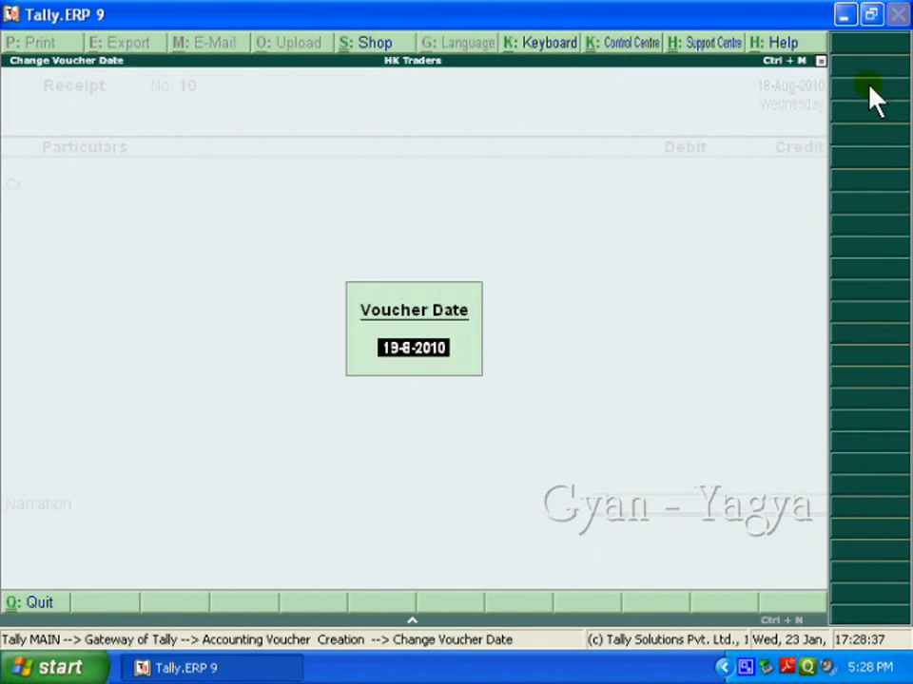
{"action": "type", "text": "20-8"}
{"action": "key", "text": "Return"}
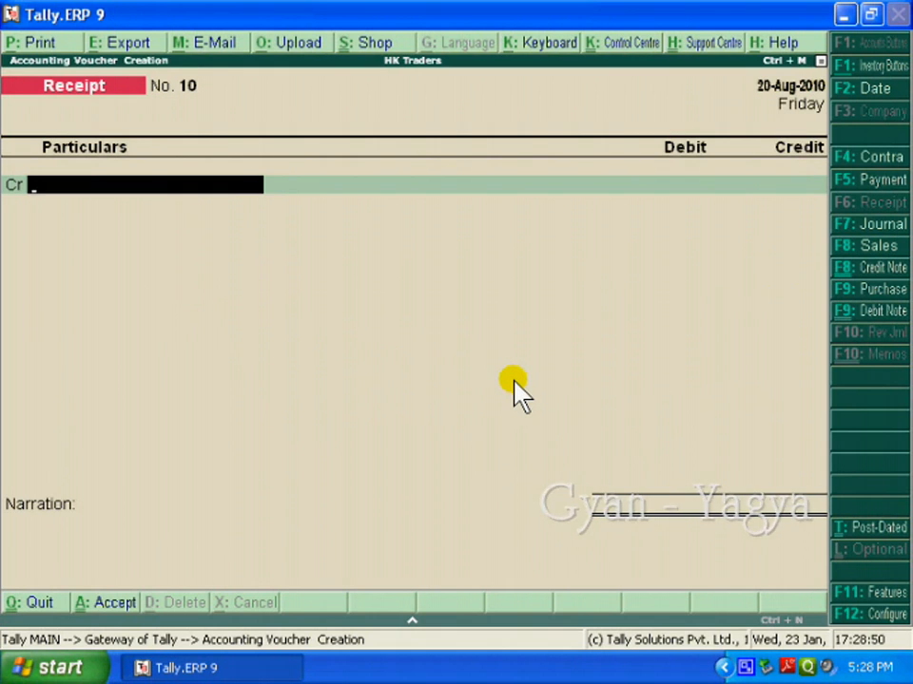
Step: Credit ABC Traders with 500000 in the receipt and debit Cash for the same amount
{"action": "type", "text": "Ab"}
{"action": "key", "text": "Return"}
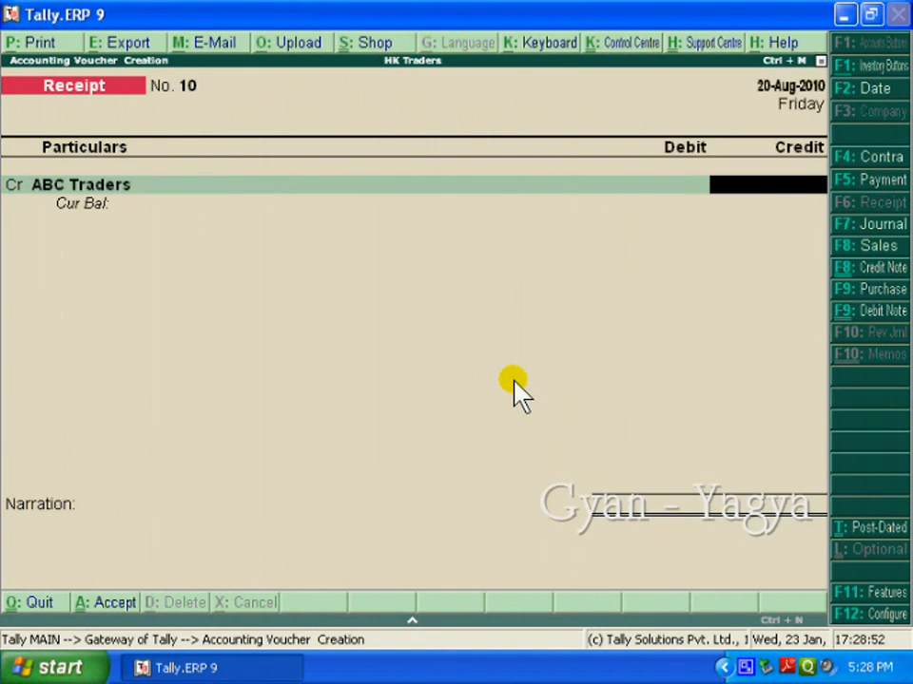
{"action": "type", "text": "500000"}
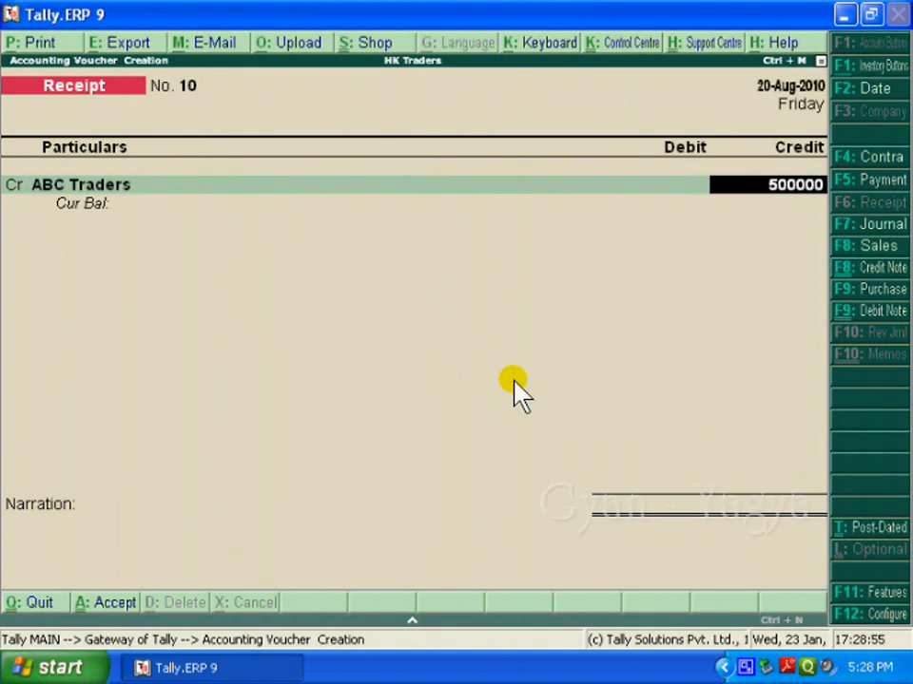
{"action": "key", "text": "Return"}
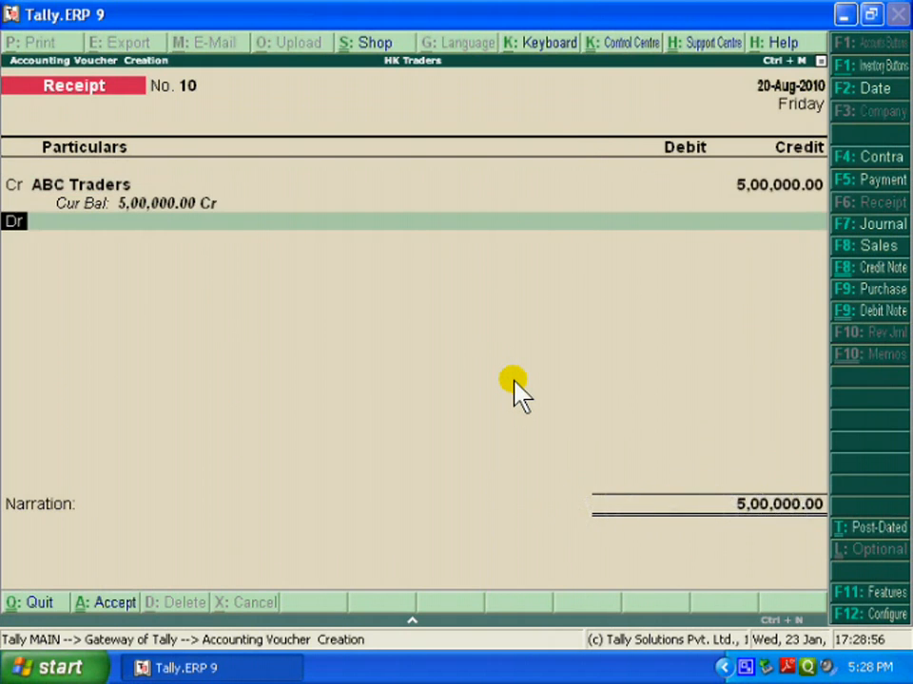
{"action": "key", "text": "Return"}
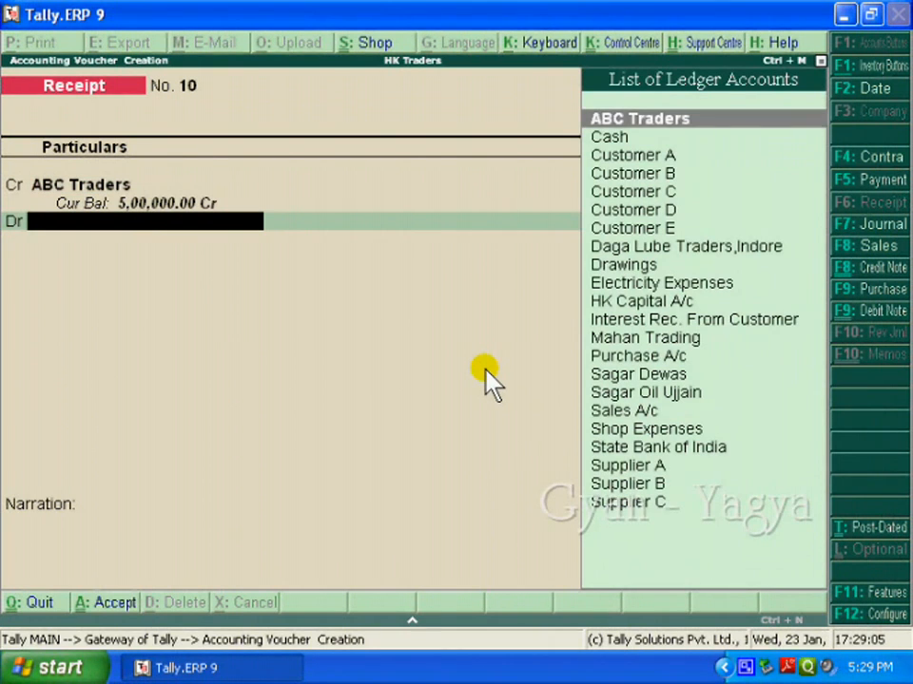
{"action": "type", "text": "Cas"}
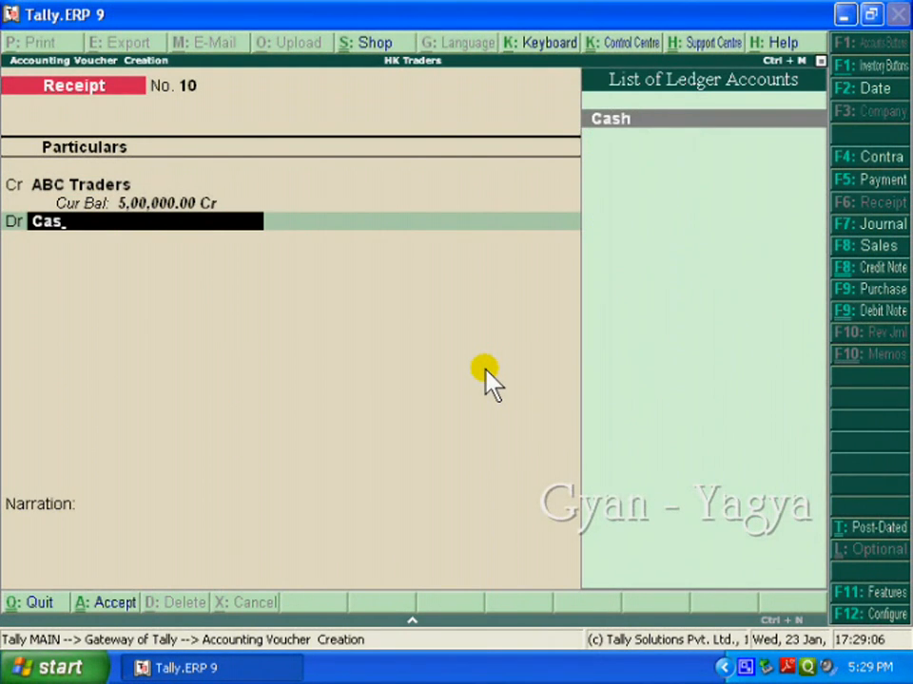
{"action": "key", "text": "Return"}
{"action": "key", "text": "Return"}
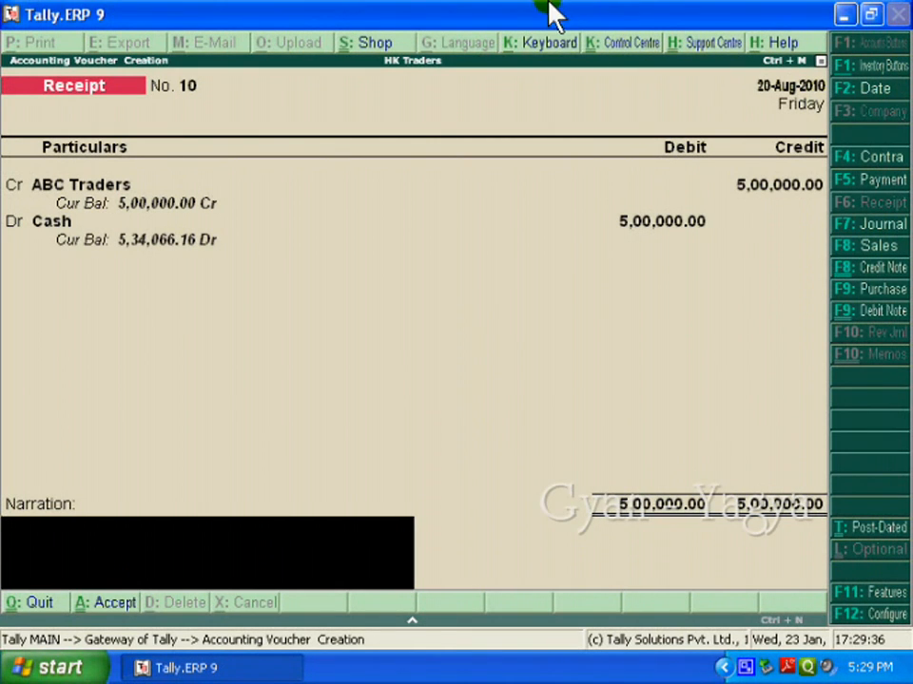
Step: Enter the narration "loan received" and save the receipt voucher
{"action": "type", "text": "loan r"}
{"action": "type", "text": "eceived"}
{"action": "key", "text": "Return"}
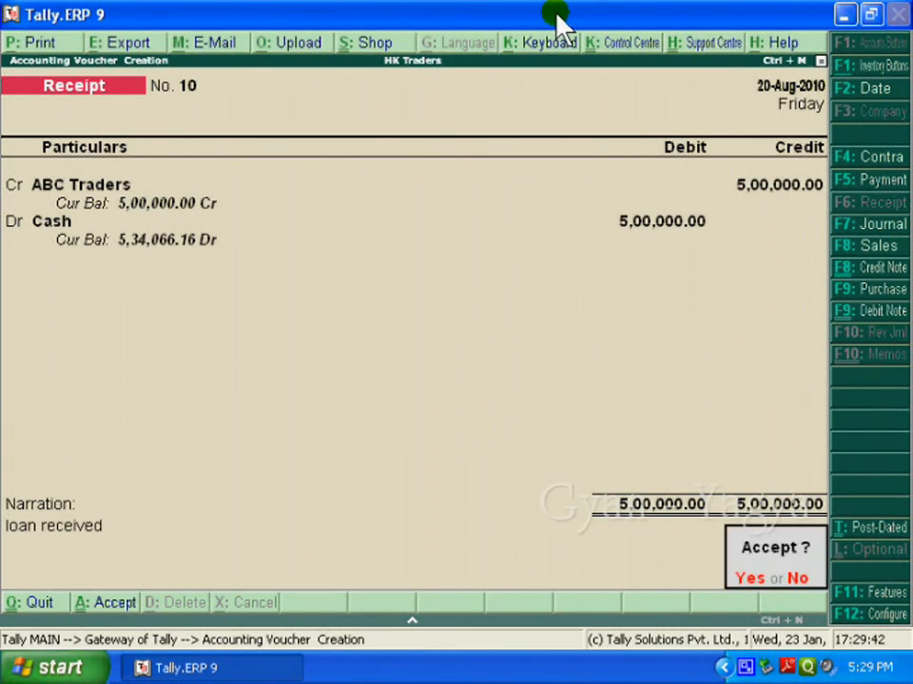
{"action": "key", "text": "y"}
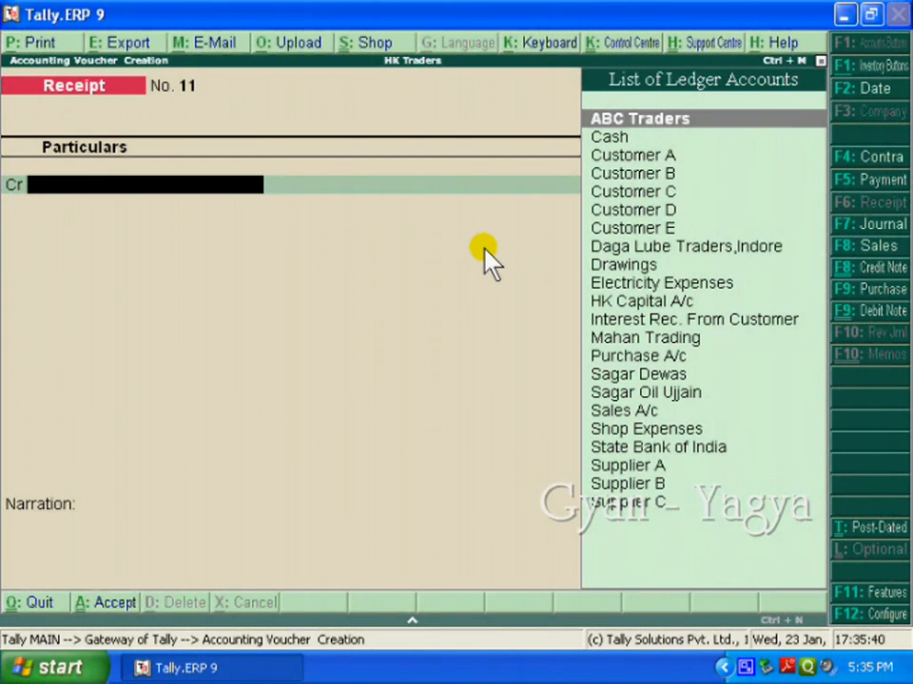
Step: Switch to a payment voucher and date it 25-Sep-2010
{"action": "key", "text": "F5"}
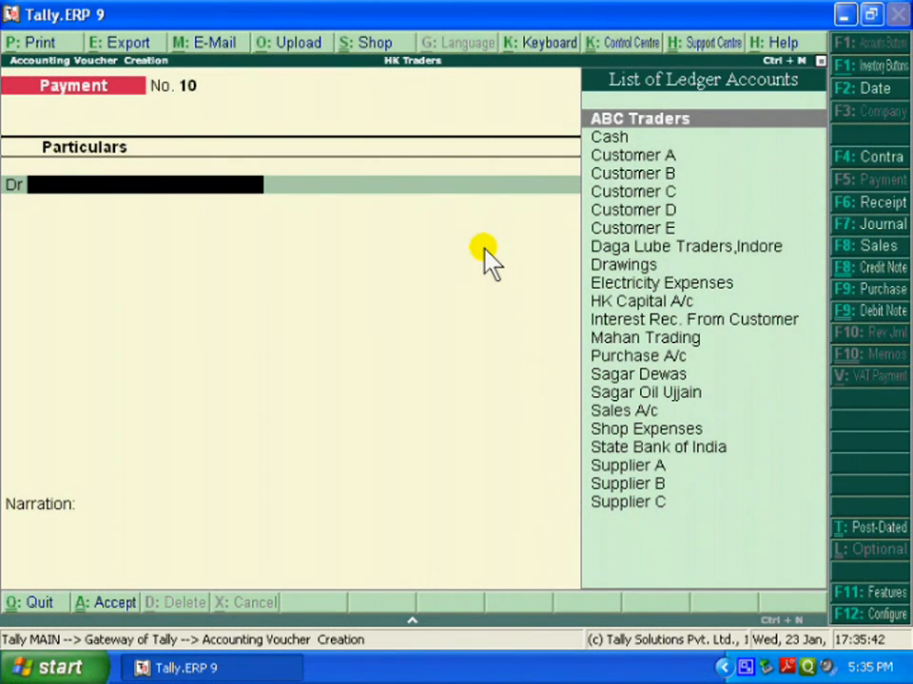
{"action": "left_click", "coordinate": [900, 94]}
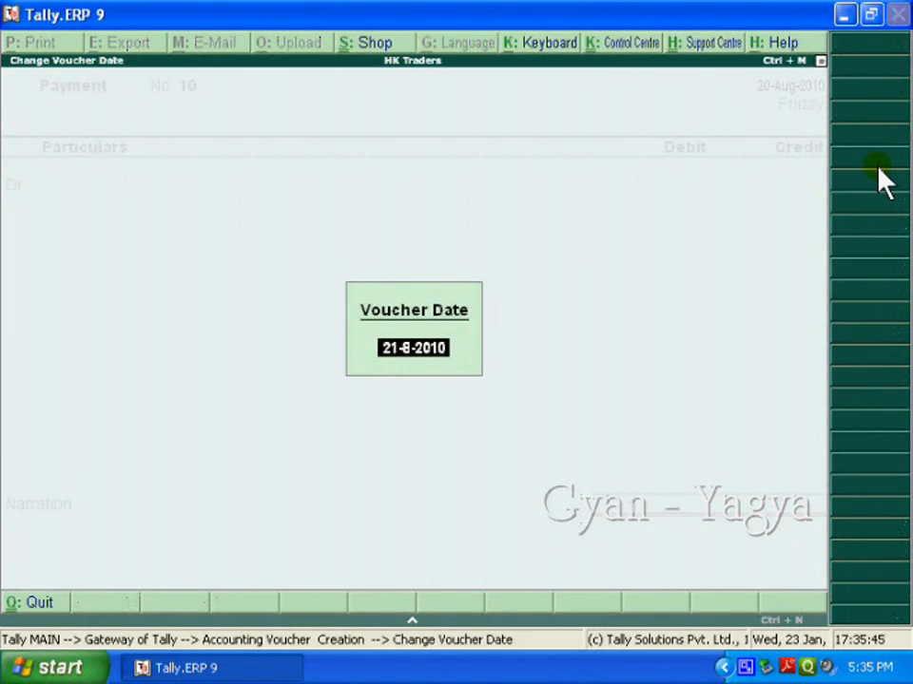
{"action": "type", "text": "25 9"}
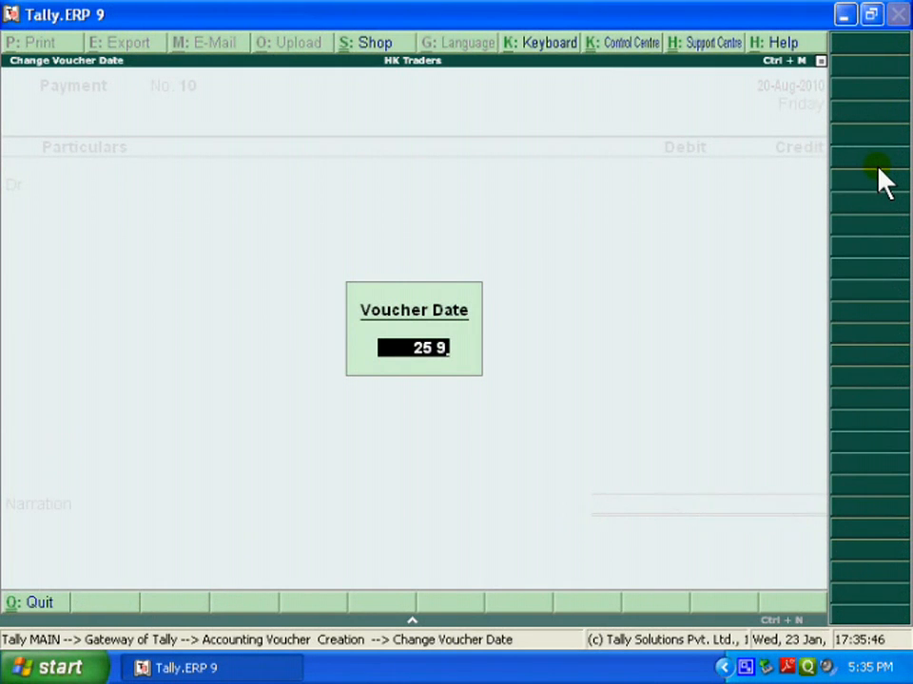
{"action": "key", "text": "Return"}
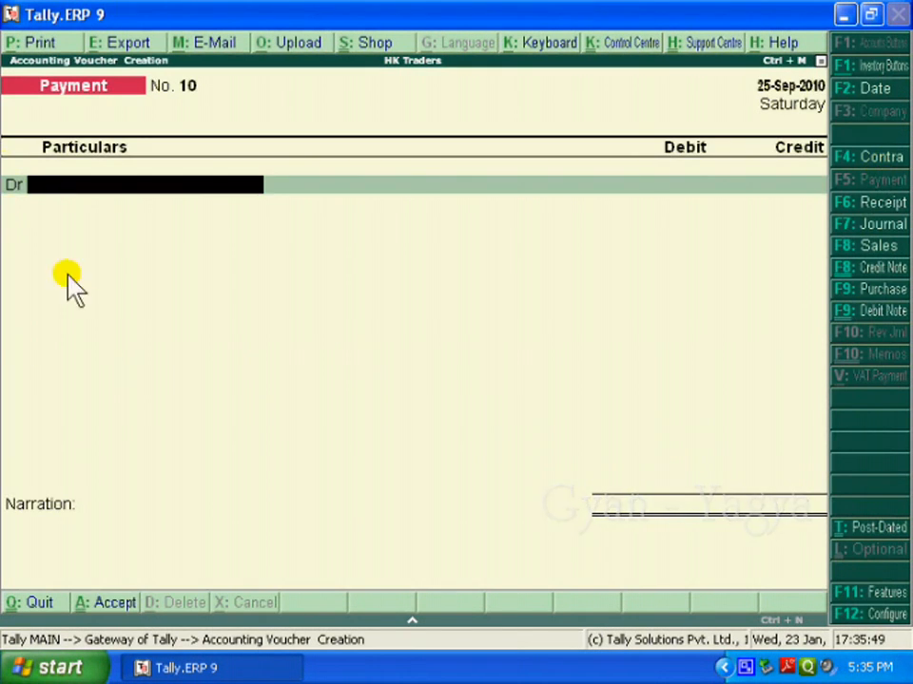
Step: Debit ABC Traders with 400000 in the payment and credit Cash for the same amount
{"action": "type", "text": "Ab"}
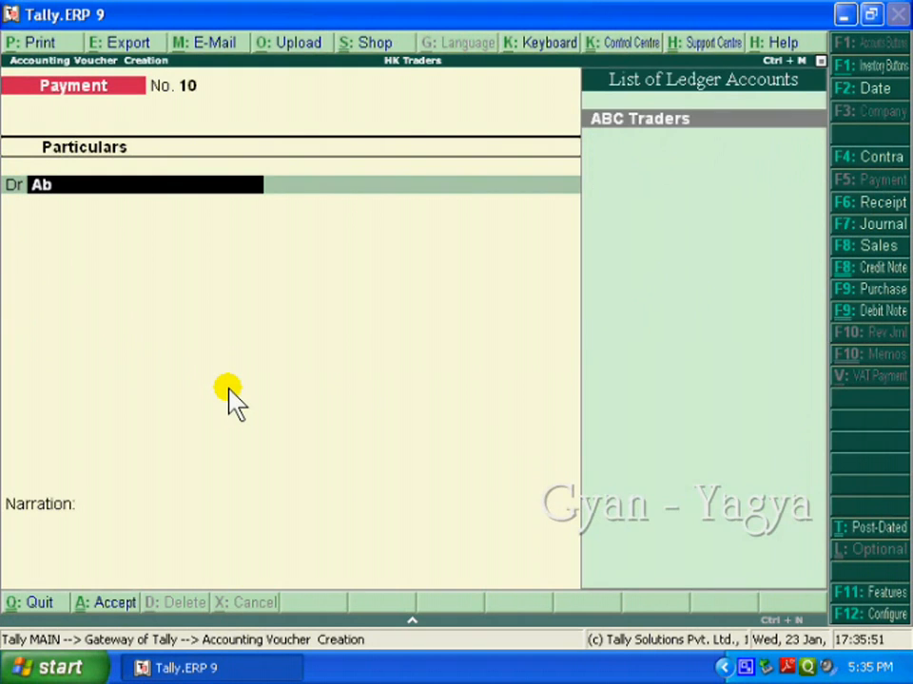
{"action": "key", "text": "Return"}
{"action": "type", "text": "4"}
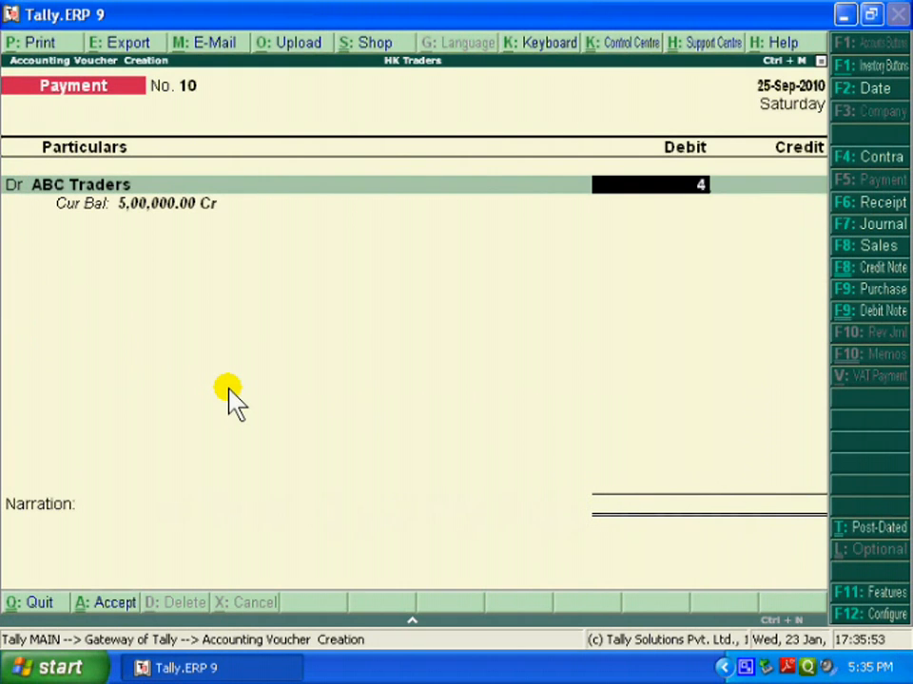
{"action": "type", "text": "00000"}
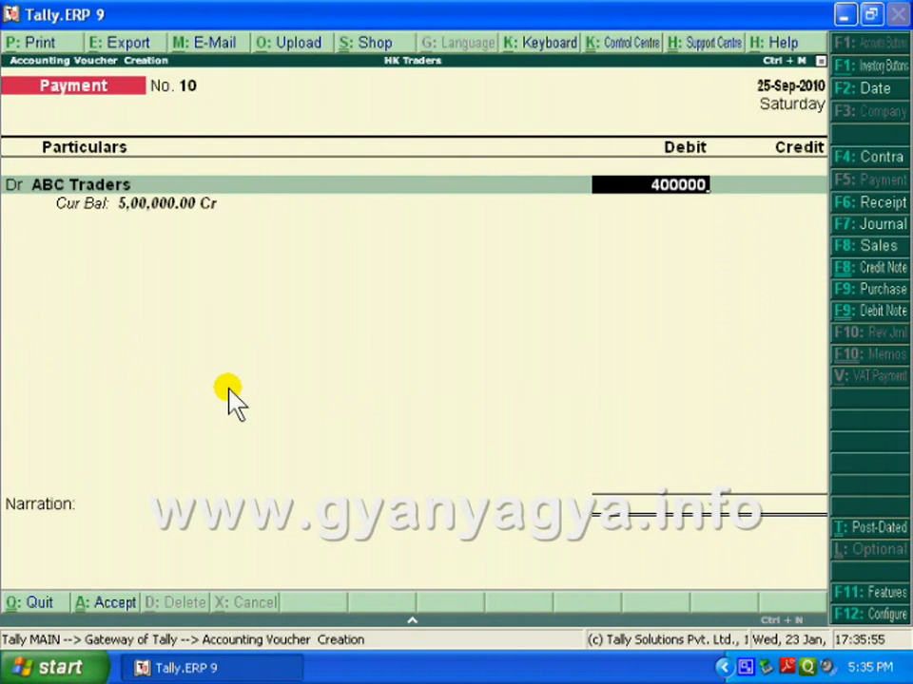
{"action": "key", "text": "Return"}
{"action": "key", "text": "Return"}
{"action": "type", "text": "Ca"}
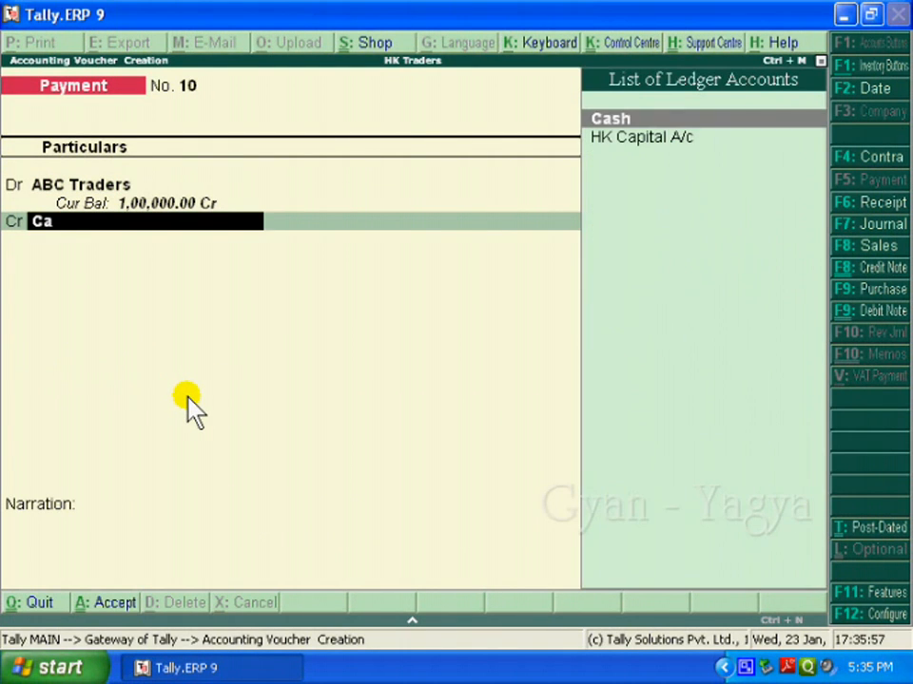
{"action": "key", "text": "Return"}
{"action": "key", "text": "Return"}
Step: Enter the narration "cash paid" and save the payment voucher
{"action": "type", "text": "cash a"}
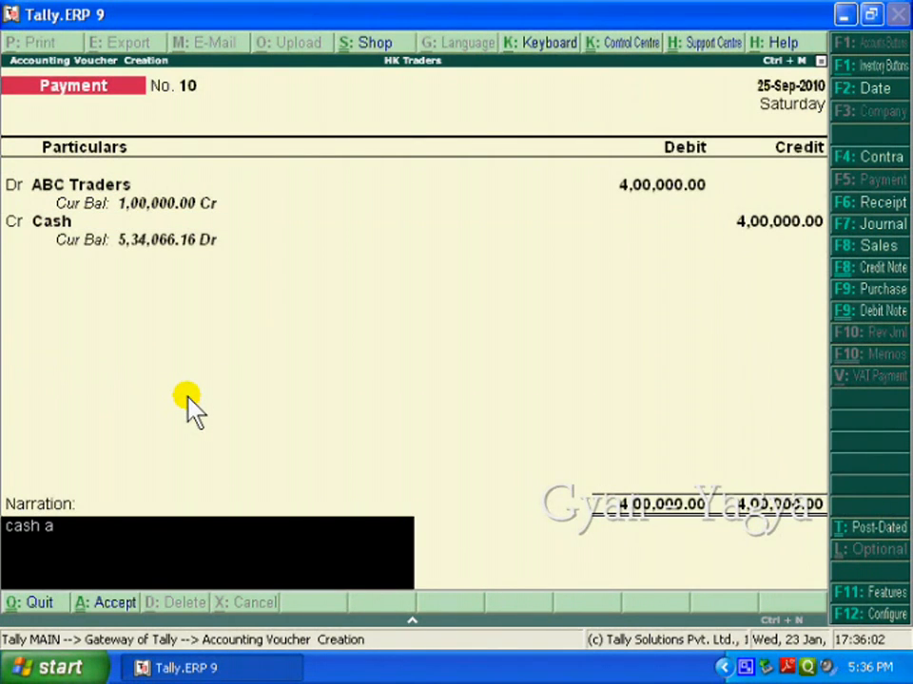
{"action": "key", "text": "BackSpace"}
{"action": "type", "text": "paid"}
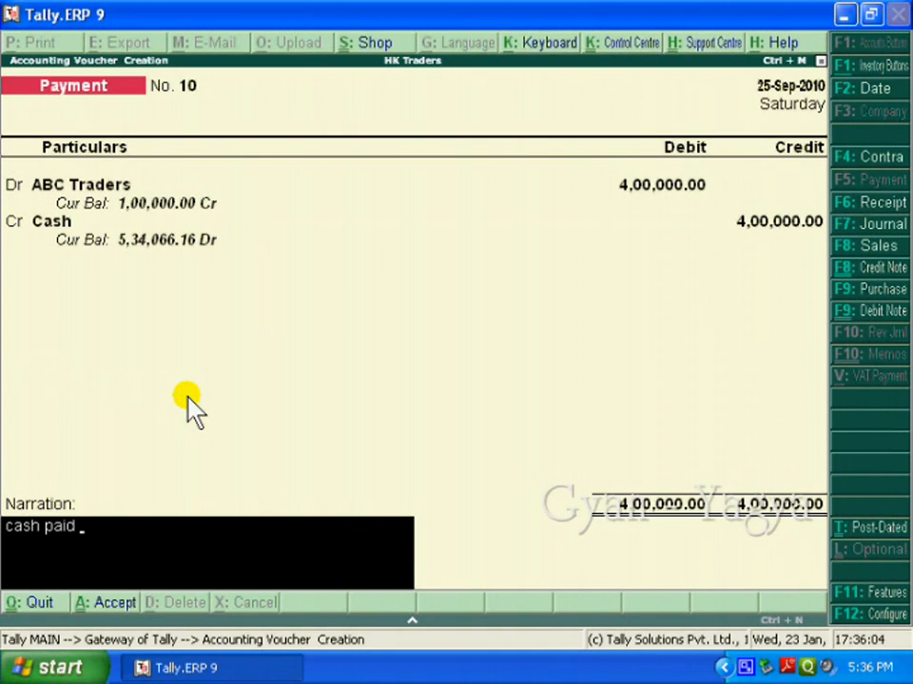
{"action": "key", "text": "Return"}
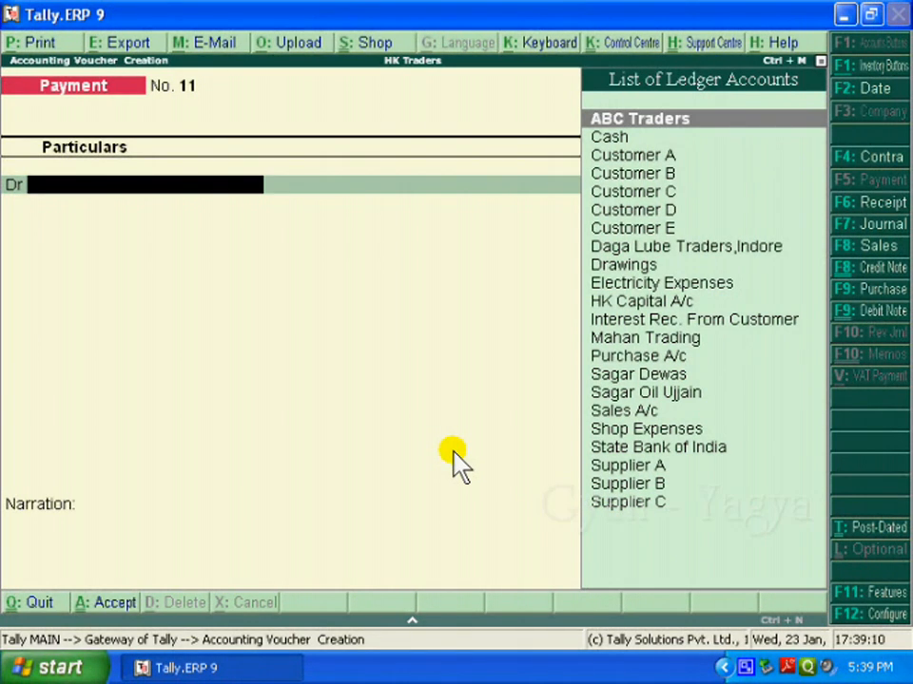
Step: Date the new payment voucher 11-Oct-2010
{"action": "key", "text": "F2"}
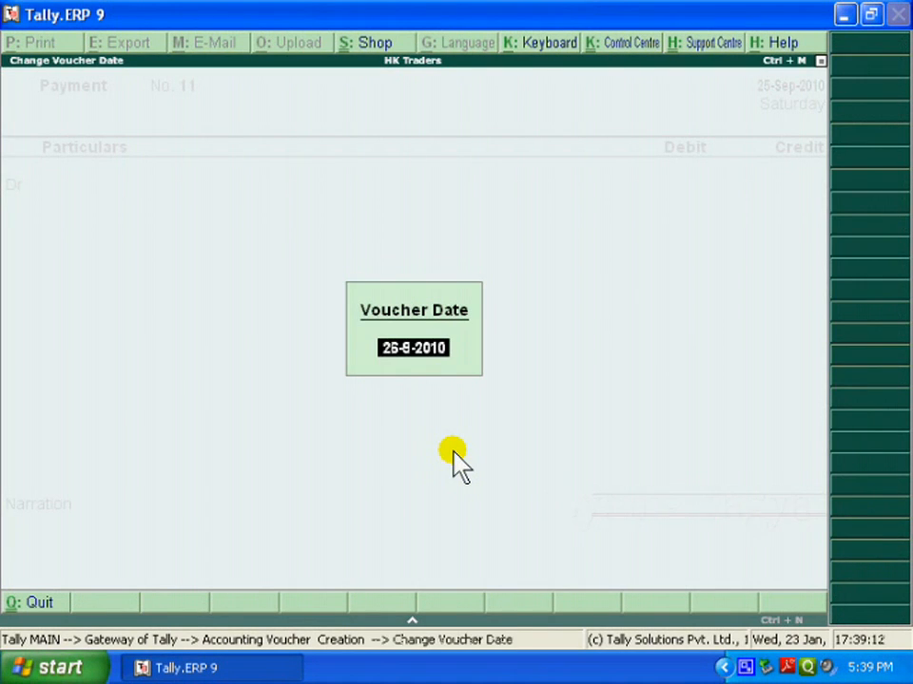
{"action": "type", "text": "11-10"}
{"action": "key", "text": "Return"}
Step: Debit ABC Traders with 300000 in the 11-Oct-2010 payment and credit Cash for the same amount
{"action": "type", "text": "Ab"}
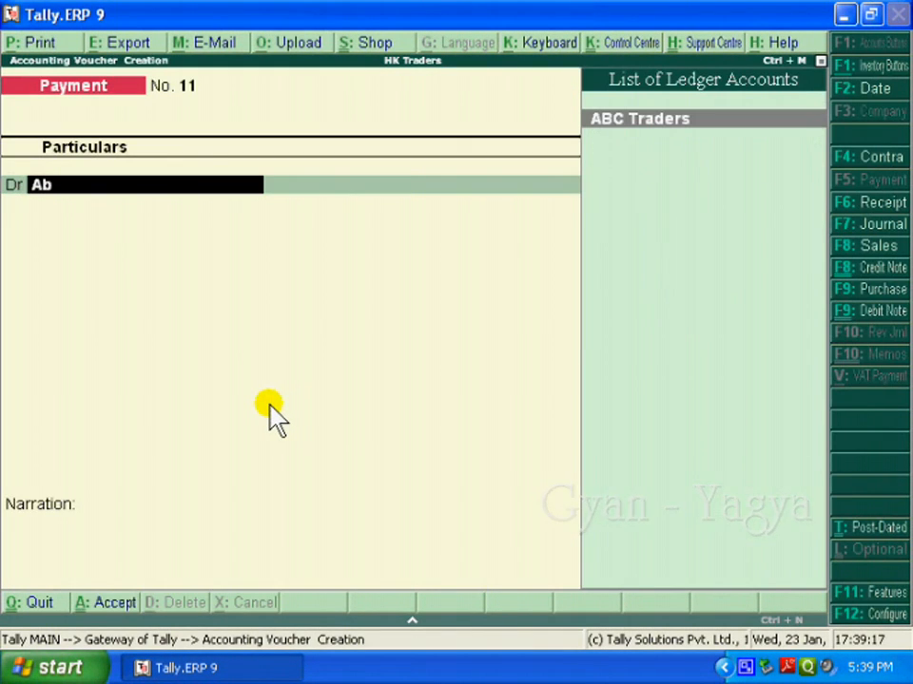
{"action": "key", "text": "Return"}
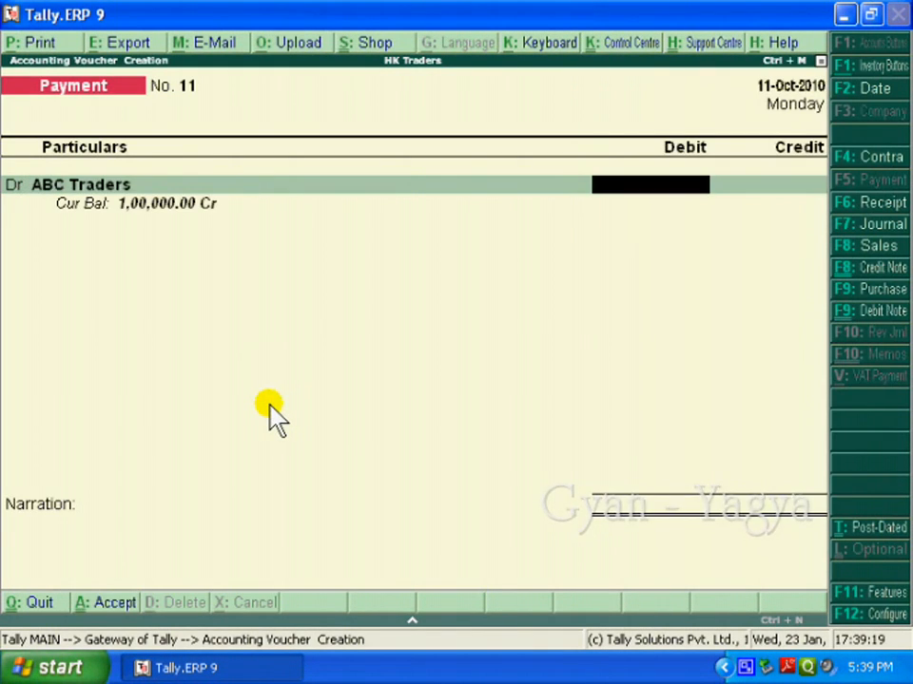
{"action": "type", "text": "300000"}
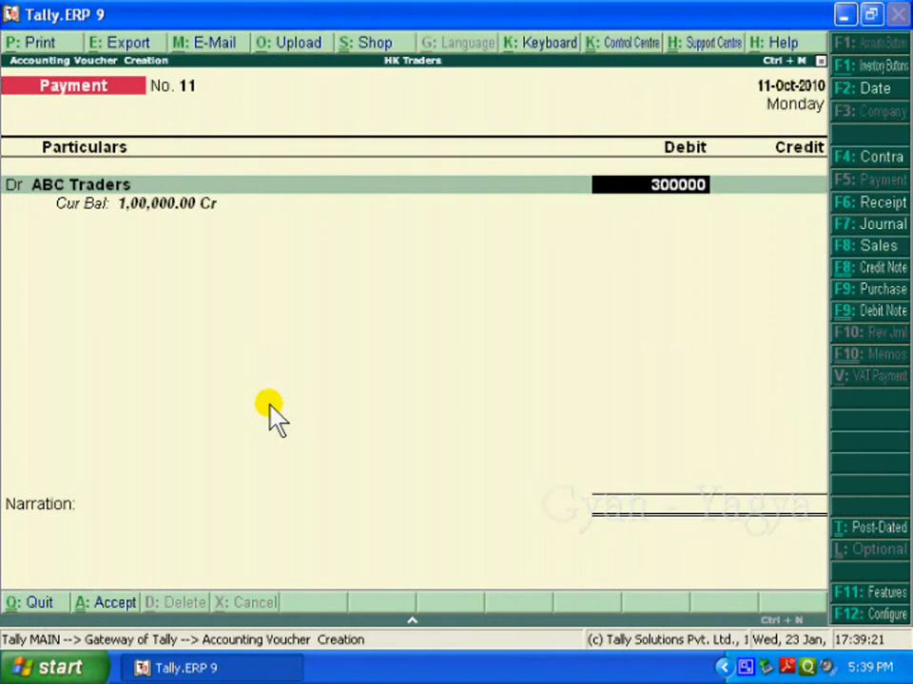
{"action": "key", "text": "Return"}
{"action": "key", "text": "Return"}
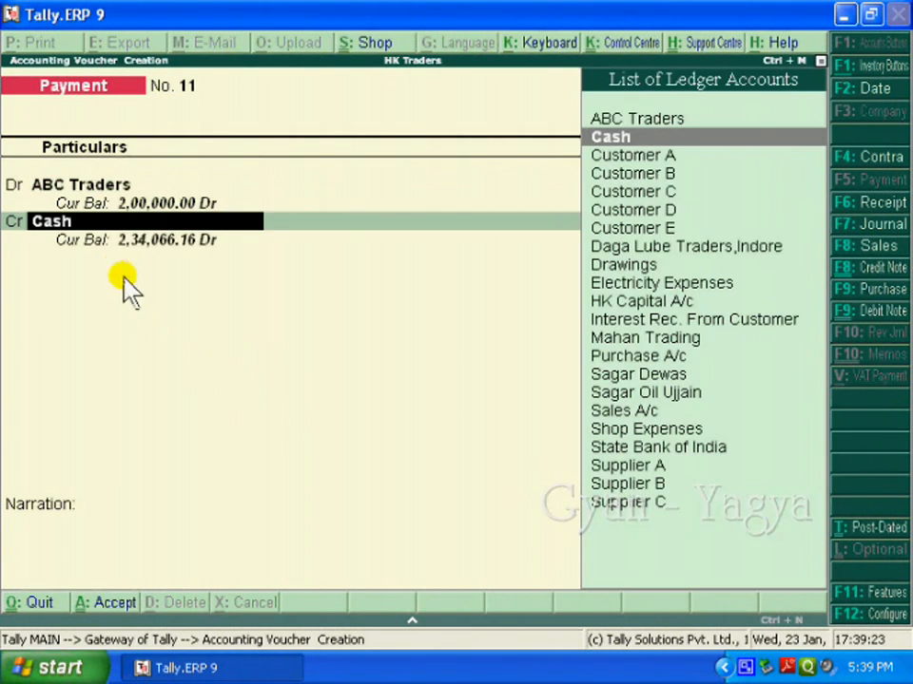
{"action": "key", "text": "Return"}
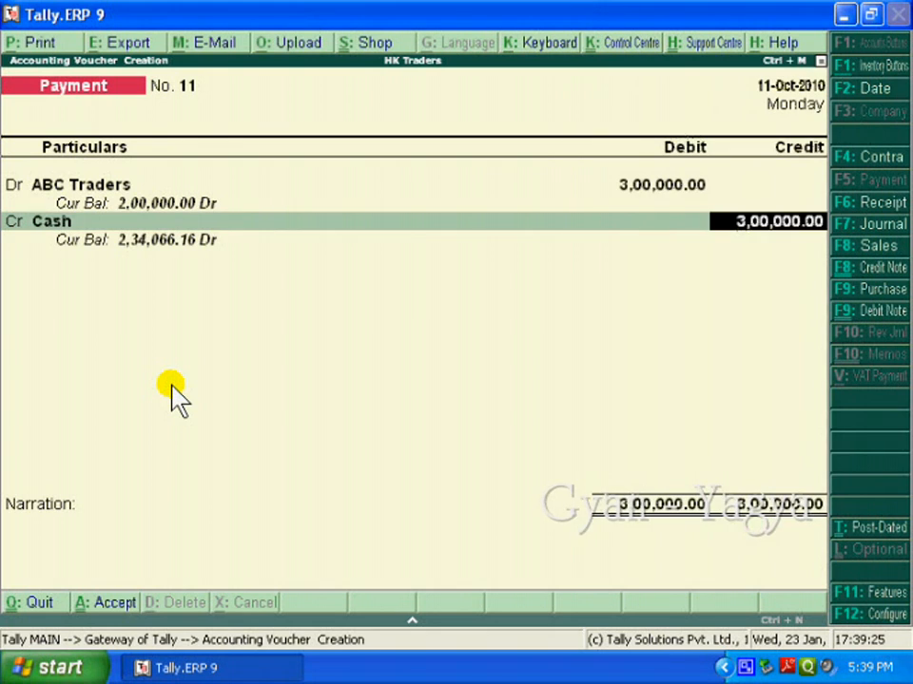
Step: Enter the narration "Rs. 100000/- paid against loan & Rs. 200000/- given as loan" and save the payment
{"action": "key", "text": "Return"}
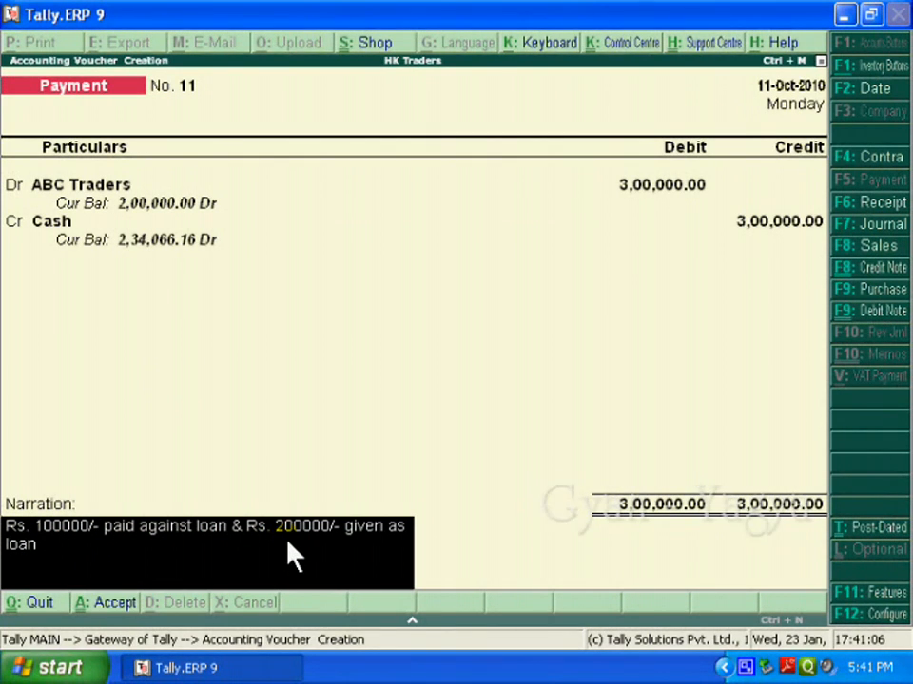
{"action": "key", "text": "Return"}
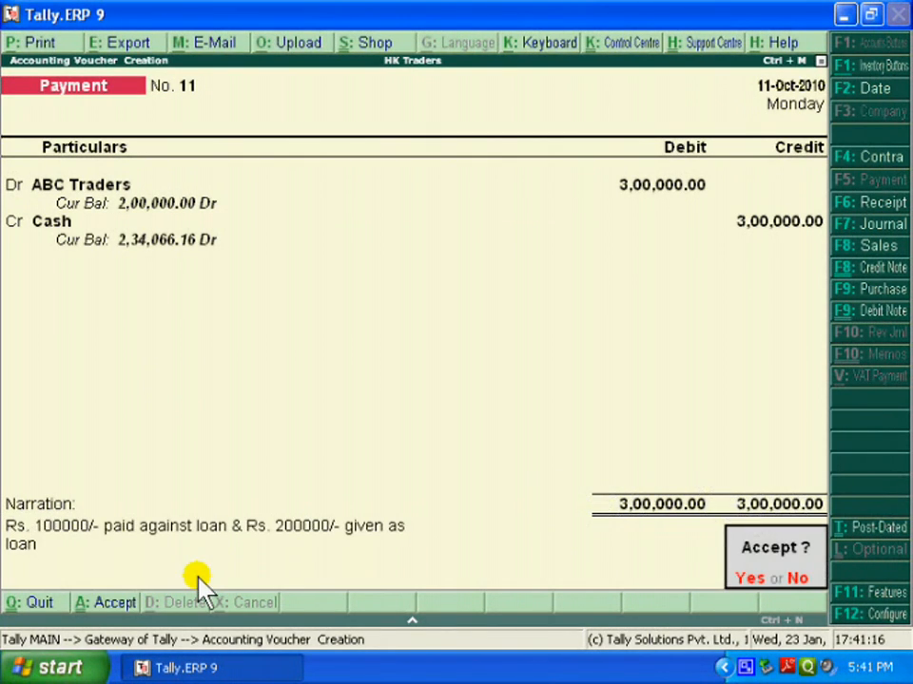
{"action": "key", "text": "Return"}
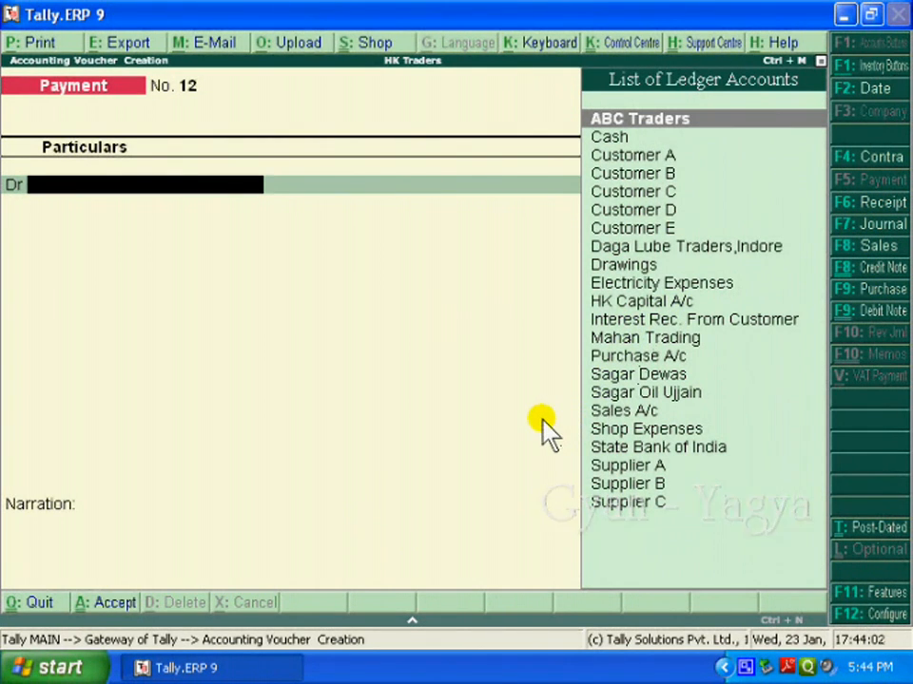
Step: Start a new receipt voucher dated 25-Nov-2010
{"action": "key", "text": "F6"}
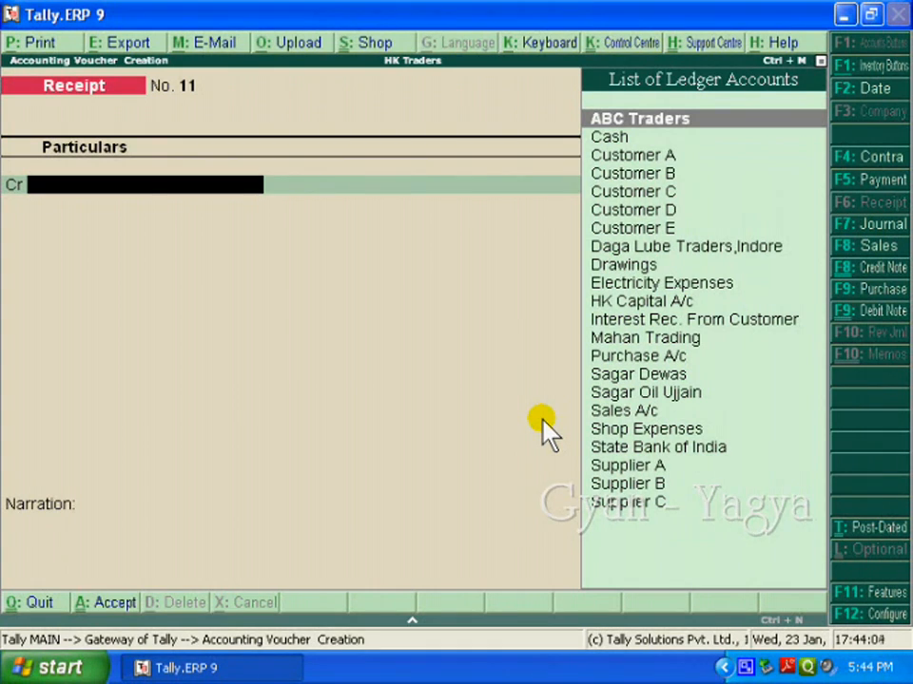
{"action": "key", "text": "F2"}
{"action": "type", "text": "25-11"}
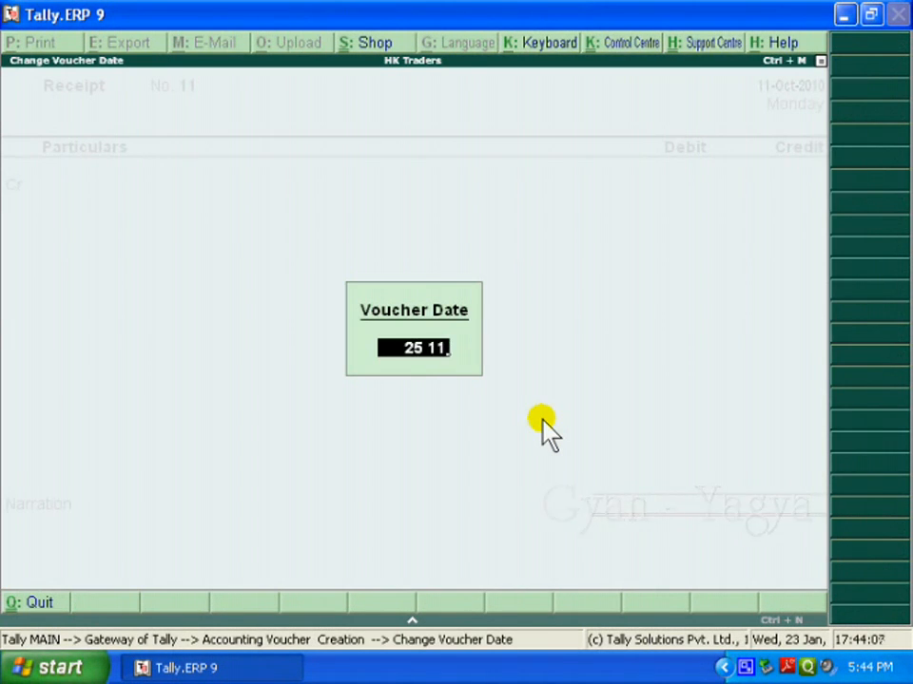
{"action": "key", "text": "Return"}
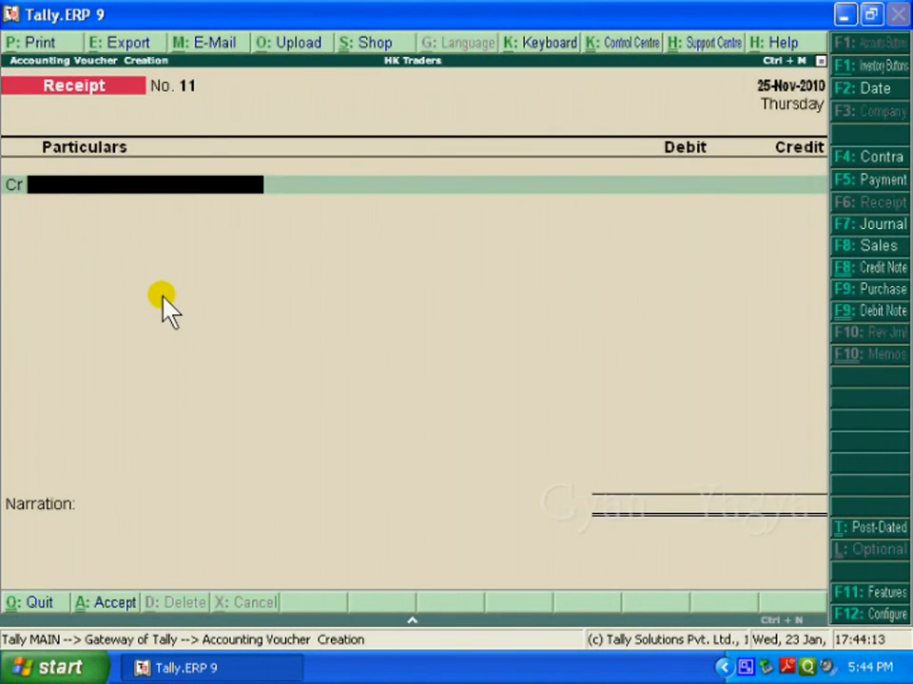
Step: Credit ABC Traders with 400000 in the 25-Nov-2010 receipt and debit Cash for the same amount
{"action": "type", "text": "Ab"}
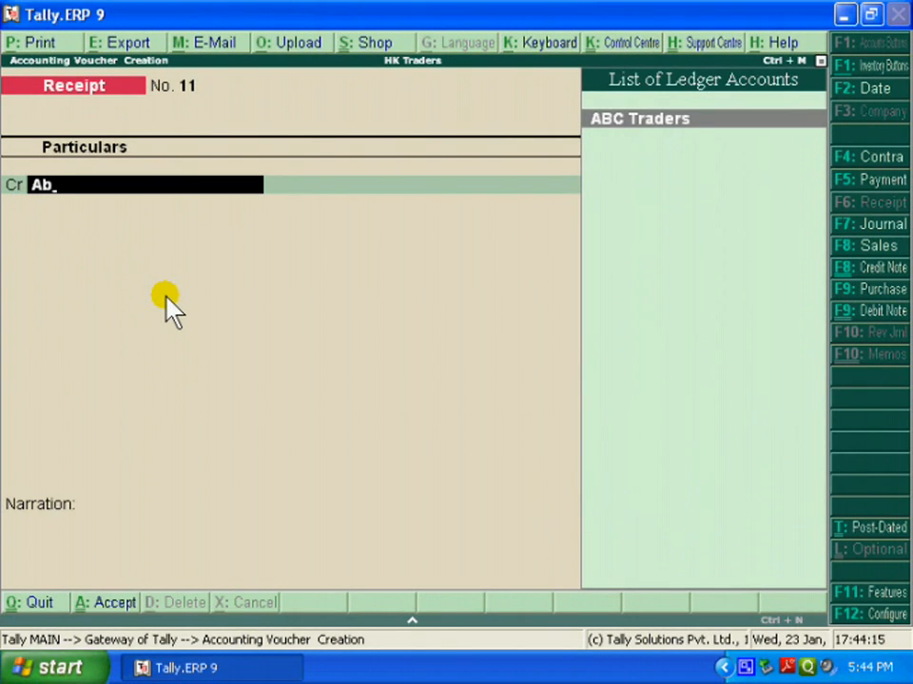
{"action": "key", "text": "Return"}
{"action": "type", "text": "400000"}
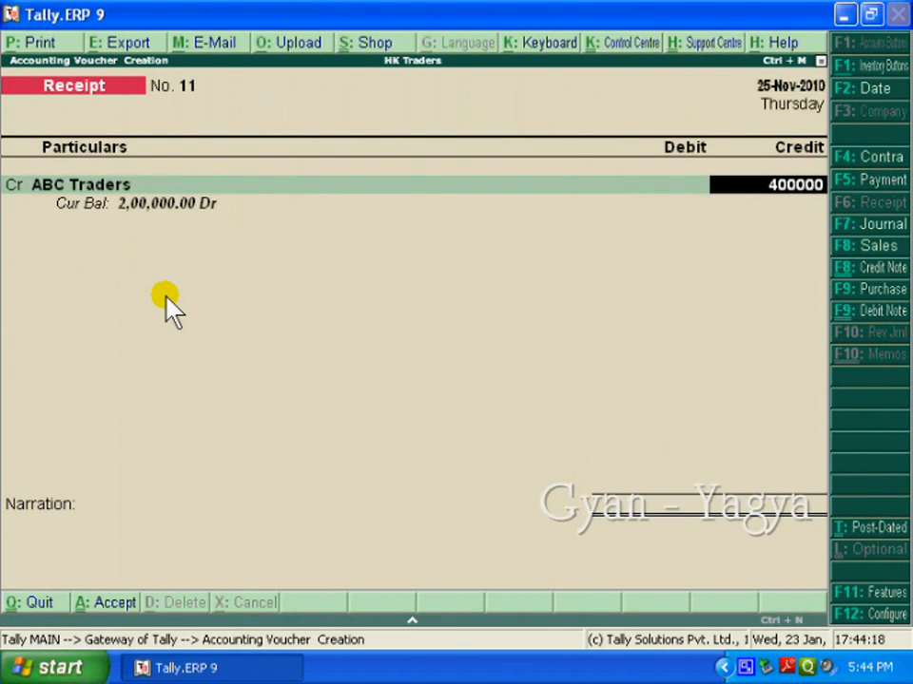
{"action": "key", "text": "Return"}
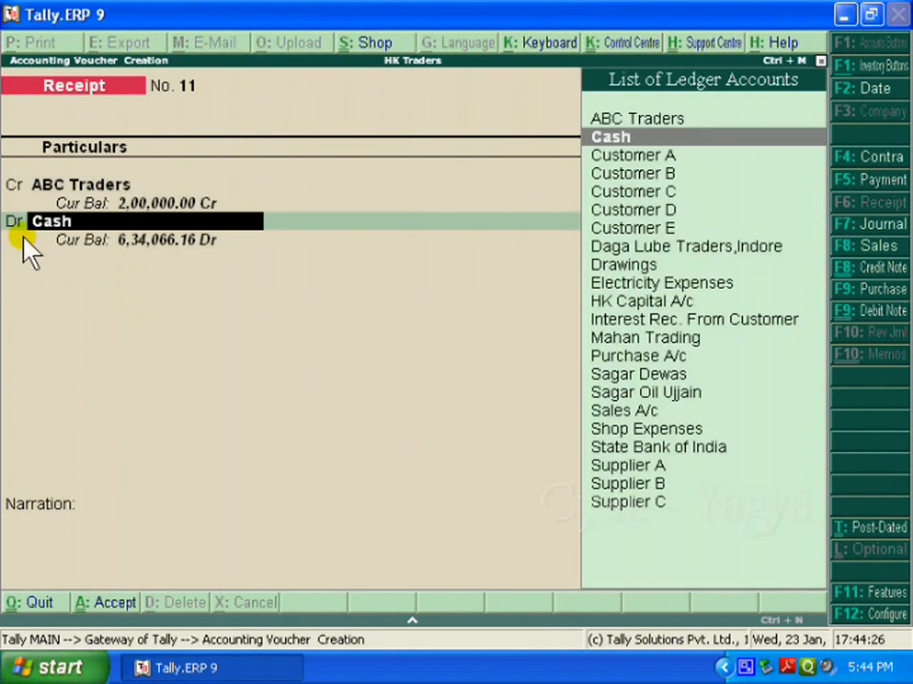
{"action": "key", "text": "Return"}
{"action": "key", "text": "Return"}
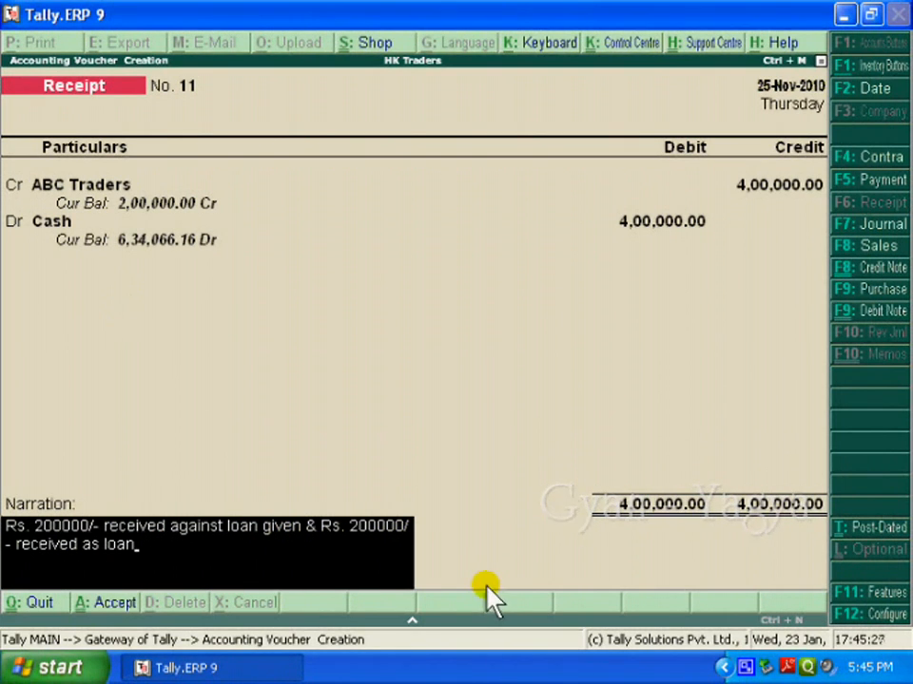
Step: Enter the narration "Rs. 200000/- received against loan given & Rs. 200000/- received as loan", save the receipt and leave voucher entry
{"action": "key", "text": "Return"}
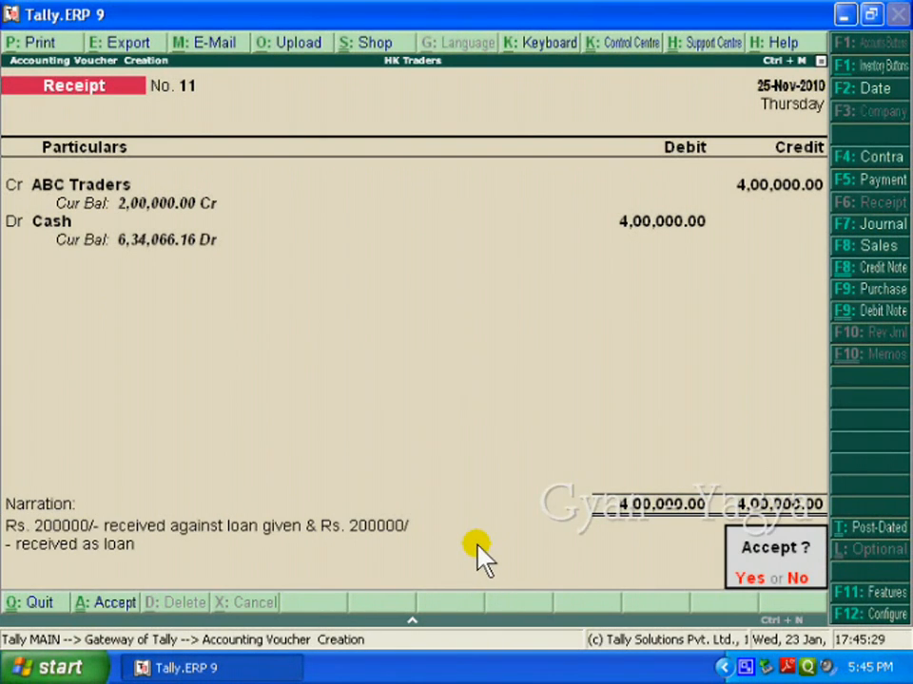
{"action": "key", "text": "Return"}
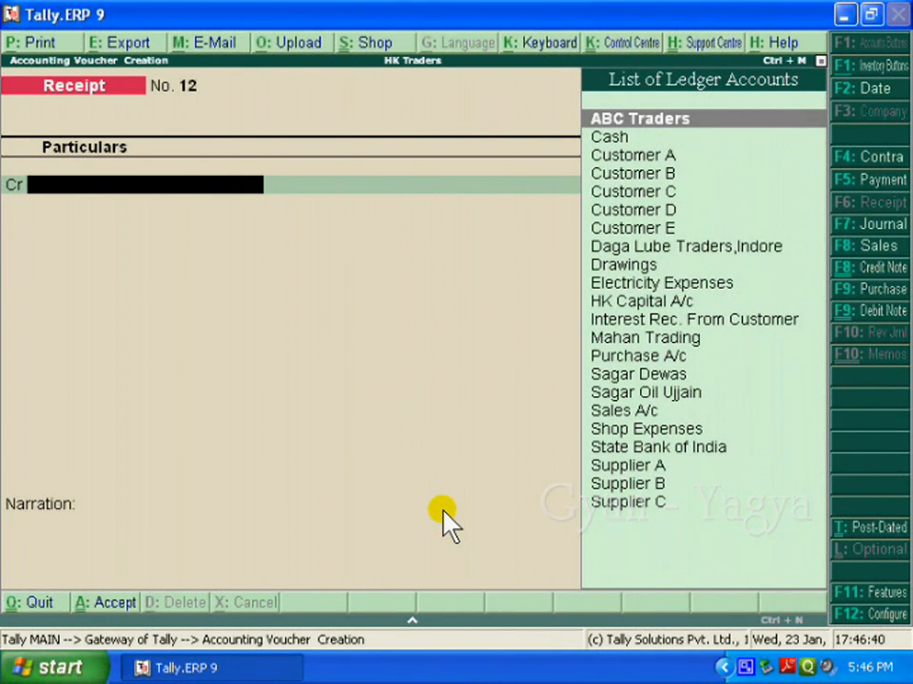
{"action": "key", "text": "Escape"}
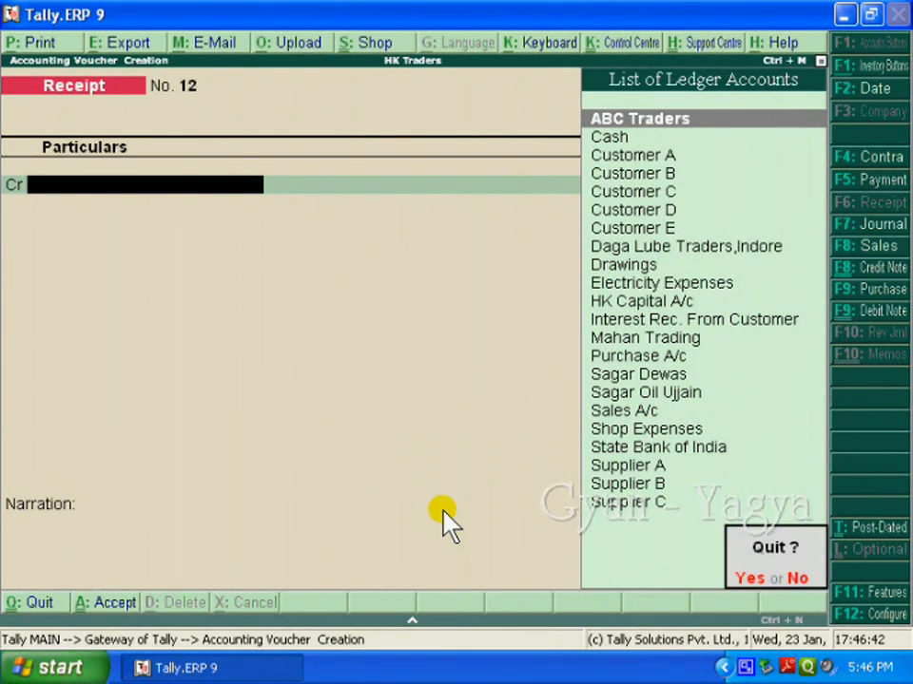
{"action": "key", "text": "Return"}
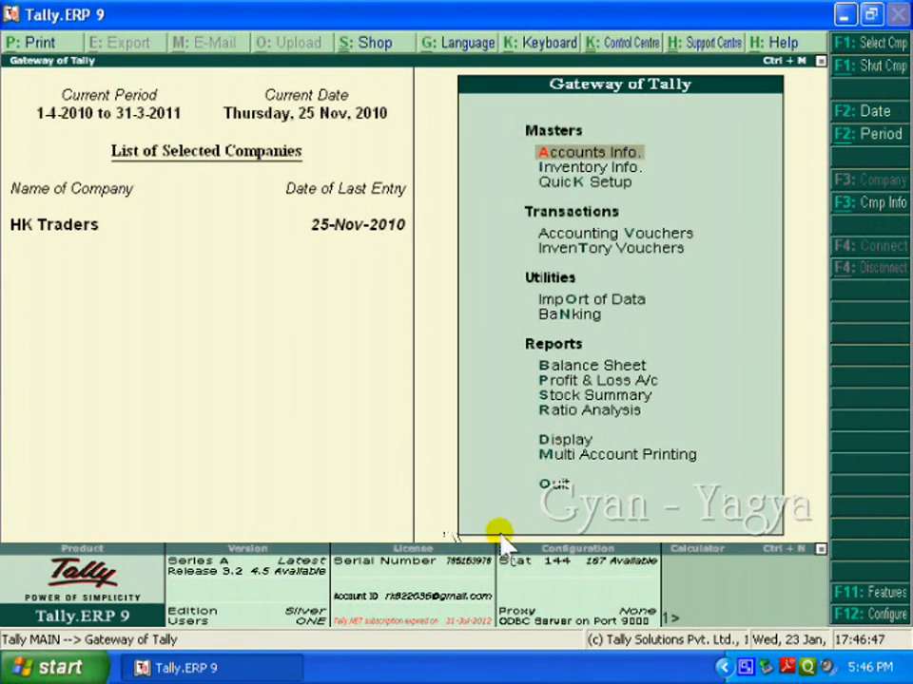
Step: Review the interest calculation statement for the ABC Traders ledger and close it
{"action": "key", "text": "Down"}
{"action": "key", "text": "Down"}
{"action": "key", "text": "Down"}
{"action": "key", "text": "Down"}
{"action": "key", "text": "Down"}
{"action": "key", "text": "Down"}
{"action": "key", "text": "Down"}
{"action": "key", "text": "Down"}
{"action": "key", "text": "Down"}
{"action": "key", "text": "Down"}
{"action": "key", "text": "Down"}
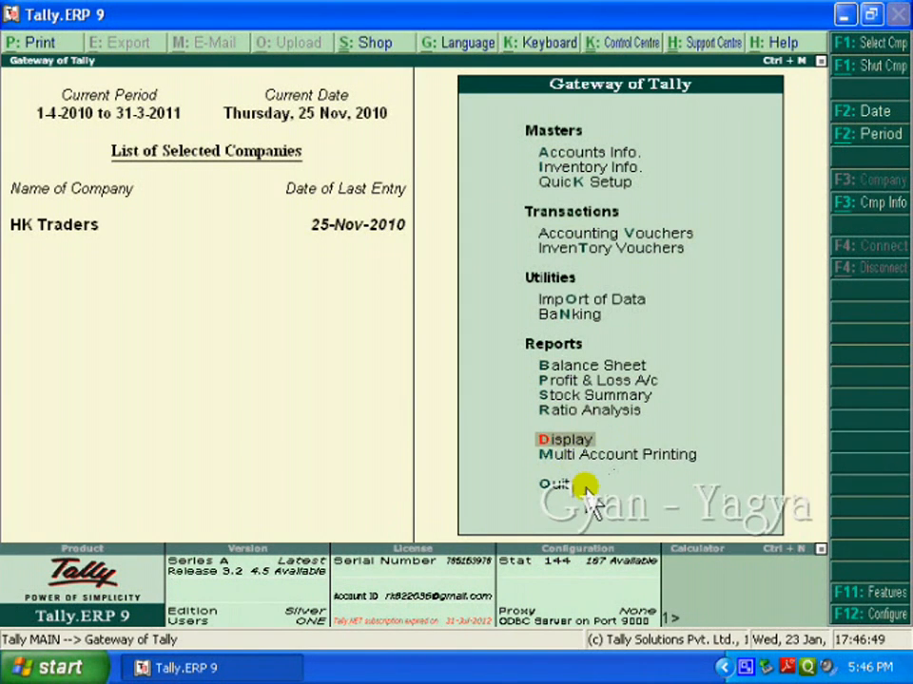
{"action": "key", "text": "Return"}
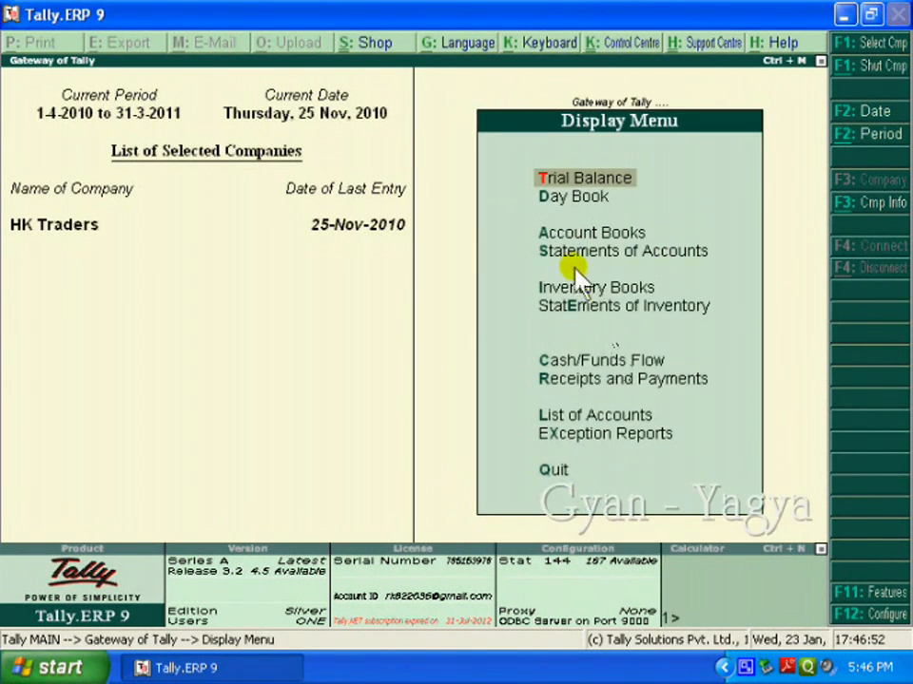
{"action": "key", "text": "Down"}
{"action": "key", "text": "Down"}
{"action": "key", "text": "Down"}
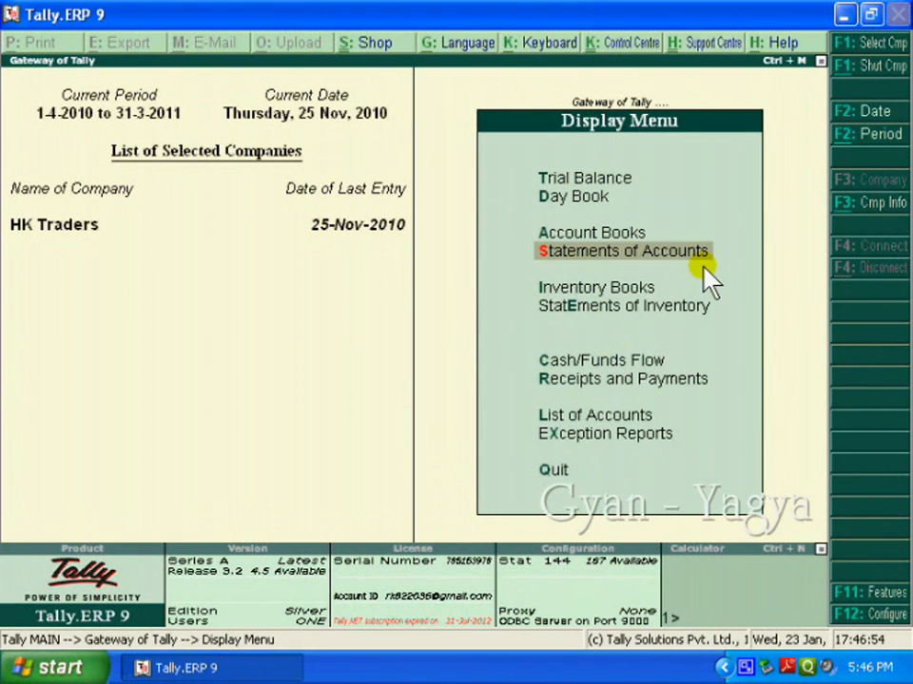
{"action": "key", "text": "Return"}
{"action": "key", "text": "Down"}
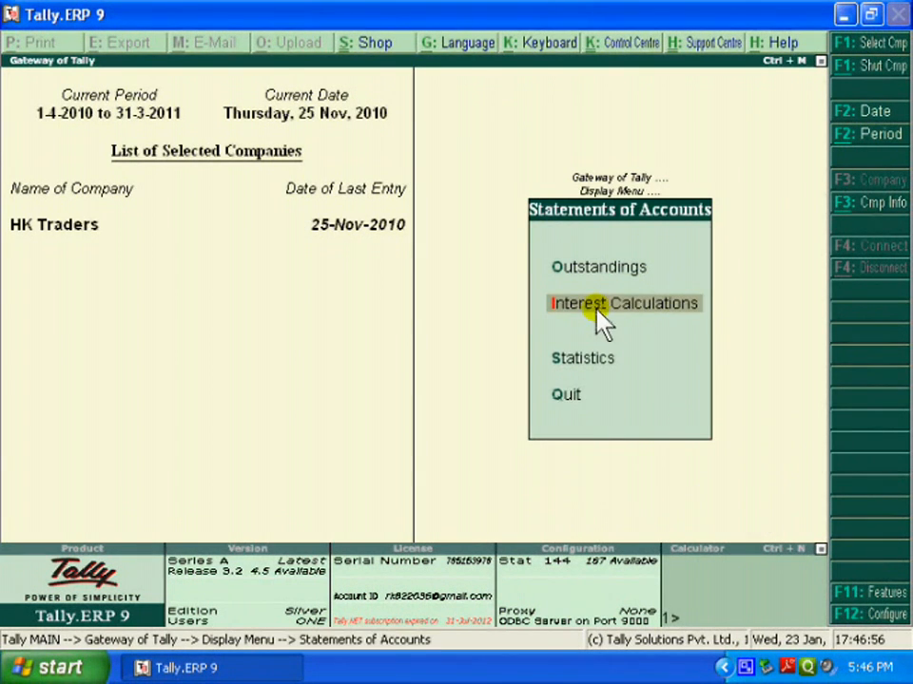
{"action": "left_click", "coordinate": [698, 329]}
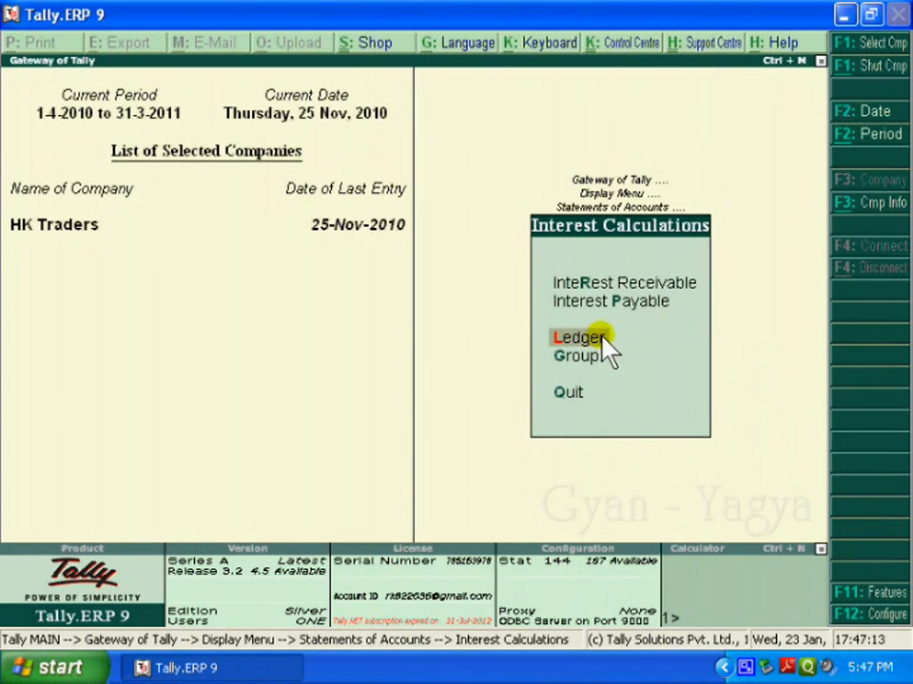
{"action": "key", "text": "Return"}
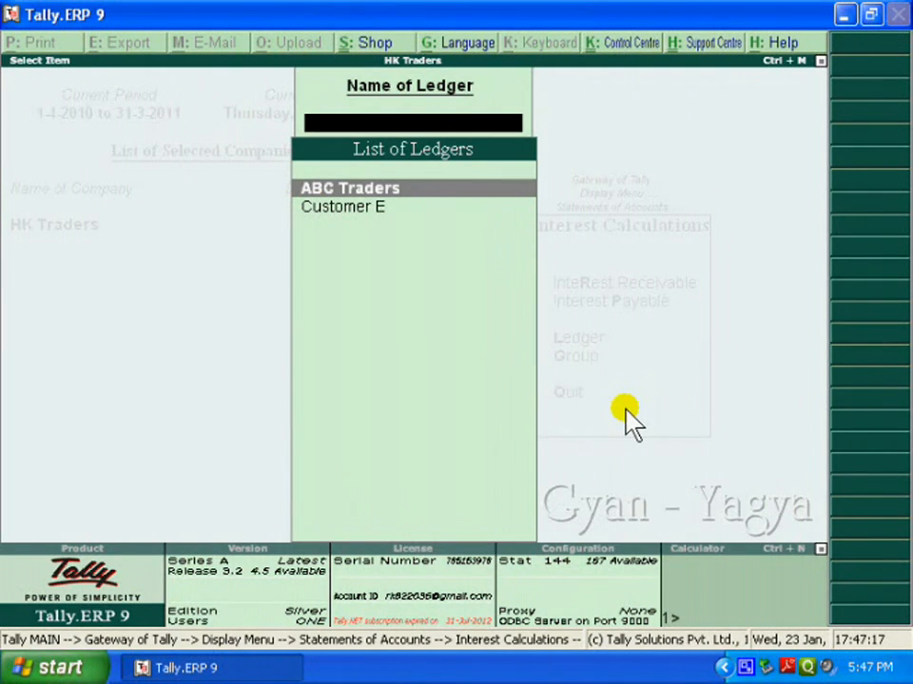
{"action": "key", "text": "Return"}
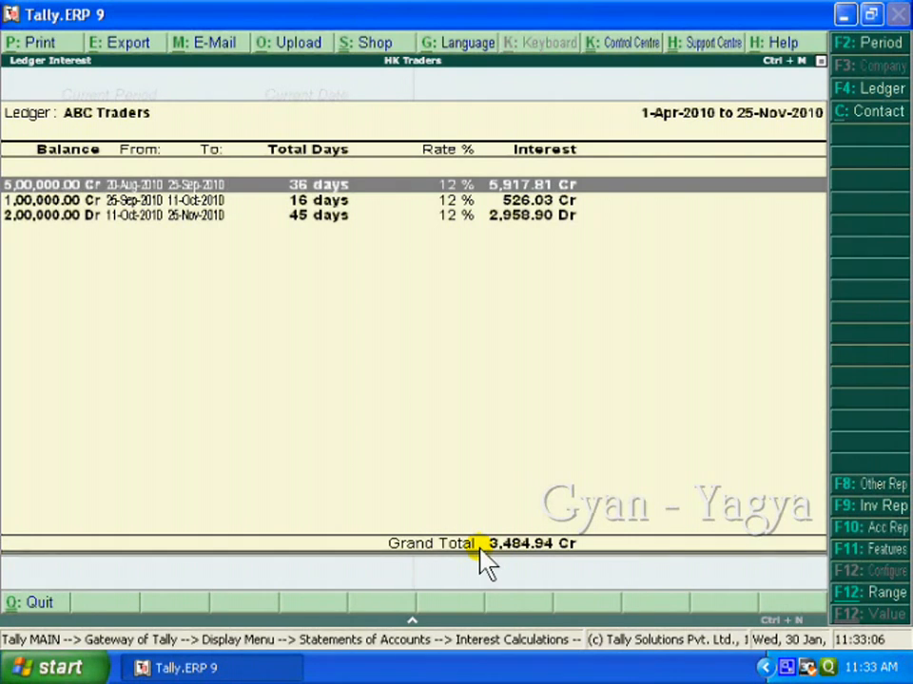
{"action": "key", "text": "Escape"}
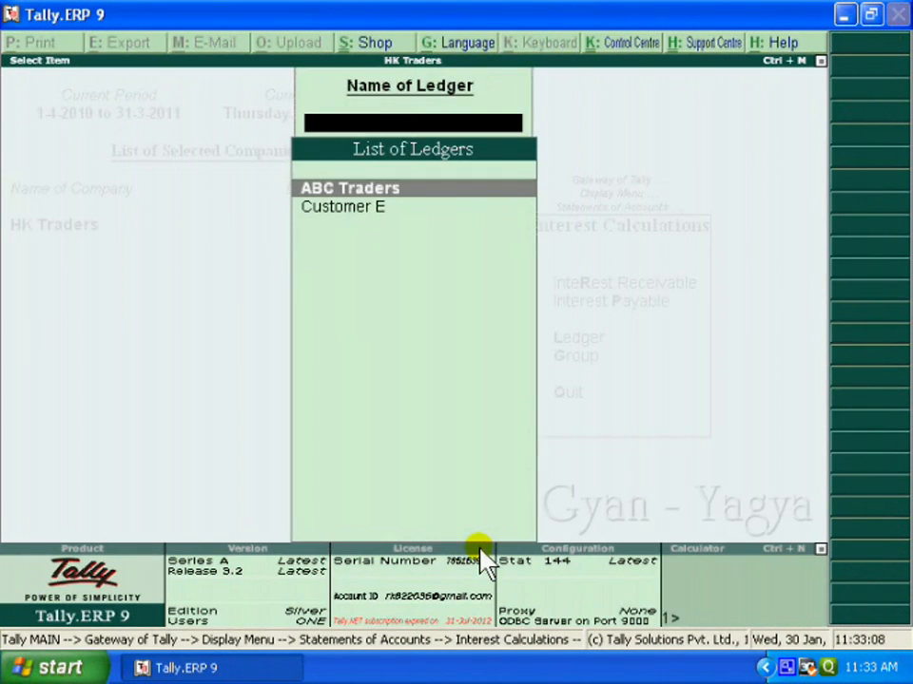
{"action": "key", "text": "Escape"}
{"action": "key", "text": "Escape"}
{"action": "key", "text": "Escape"}
{"action": "key", "text": "Escape"}
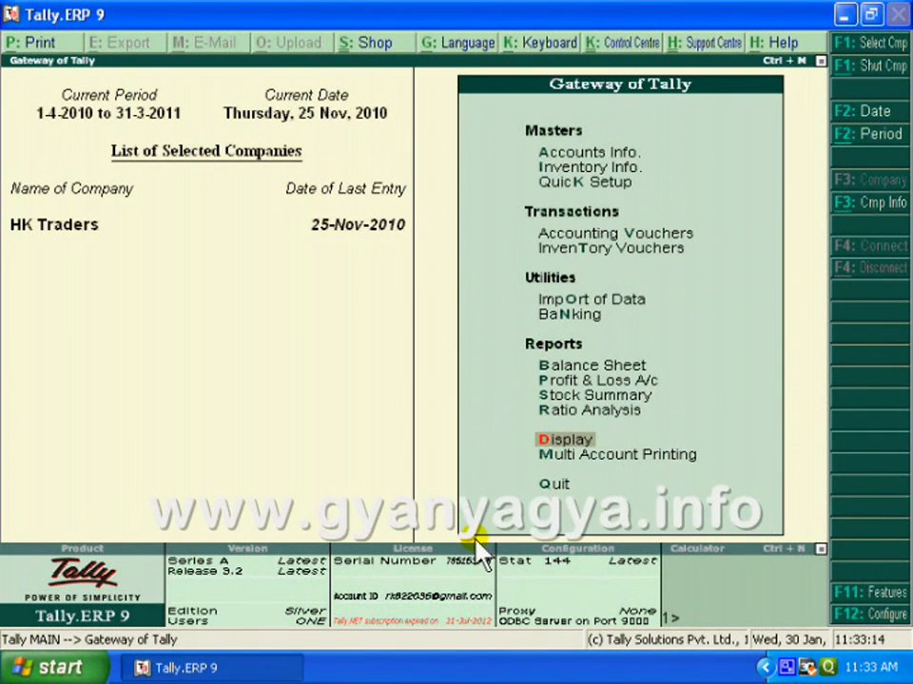
Step: Start a new journal voucher in HK Traders' accounting vouchers
{"action": "key", "text": "Up"}
{"action": "key", "text": "Up"}
{"action": "key", "text": "Up"}
{"action": "key", "text": "Up"}
{"action": "key", "text": "Up"}
{"action": "key", "text": "Up"}
{"action": "key", "text": "Up"}
{"action": "key", "text": "Up"}
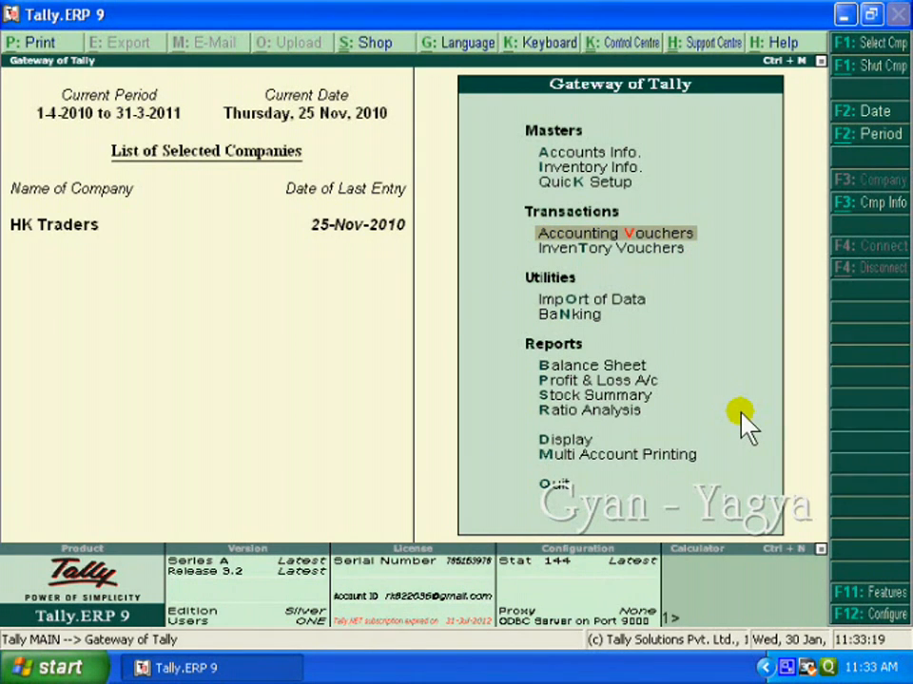
{"action": "key", "text": "Return"}
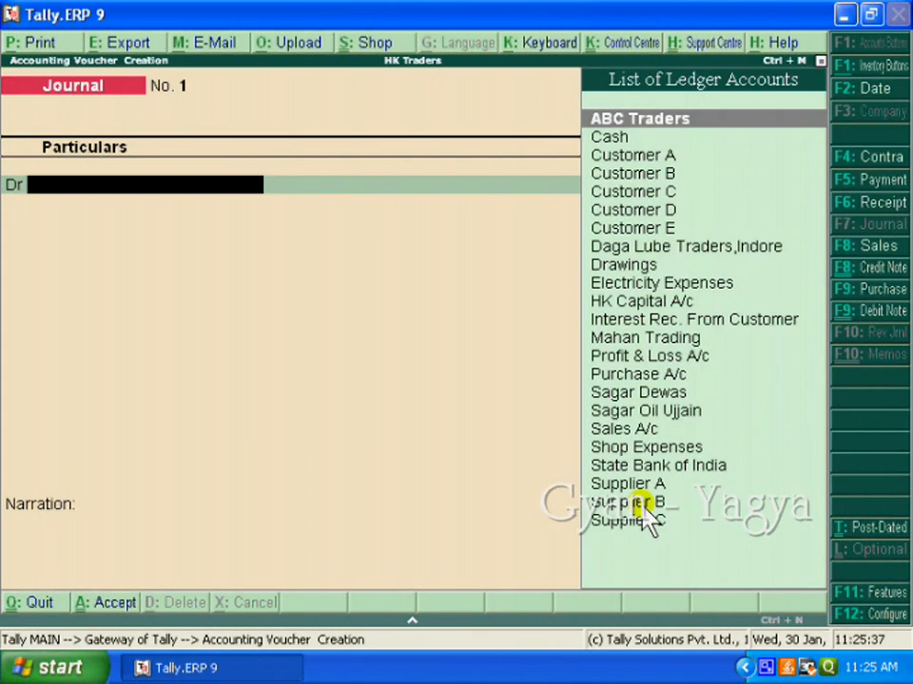
Step: Create the ledger "Interest on Loan" under Indirect Expenses from within the journal voucher and use it as the debit account
{"action": "key", "text": "alt+c"}
{"action": "type", "text": "Inter"}
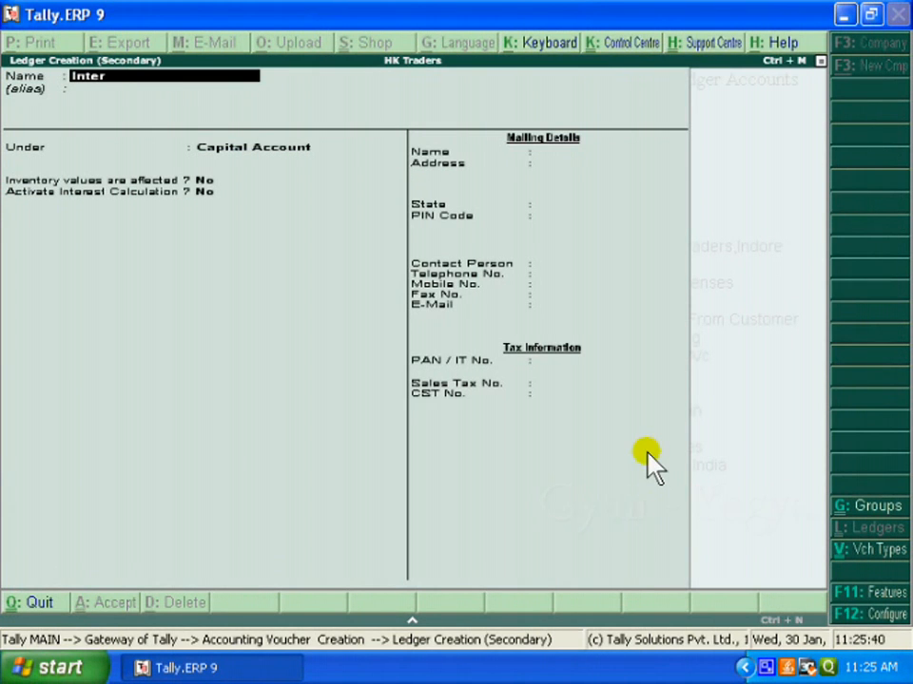
{"action": "type", "text": "est on L"}
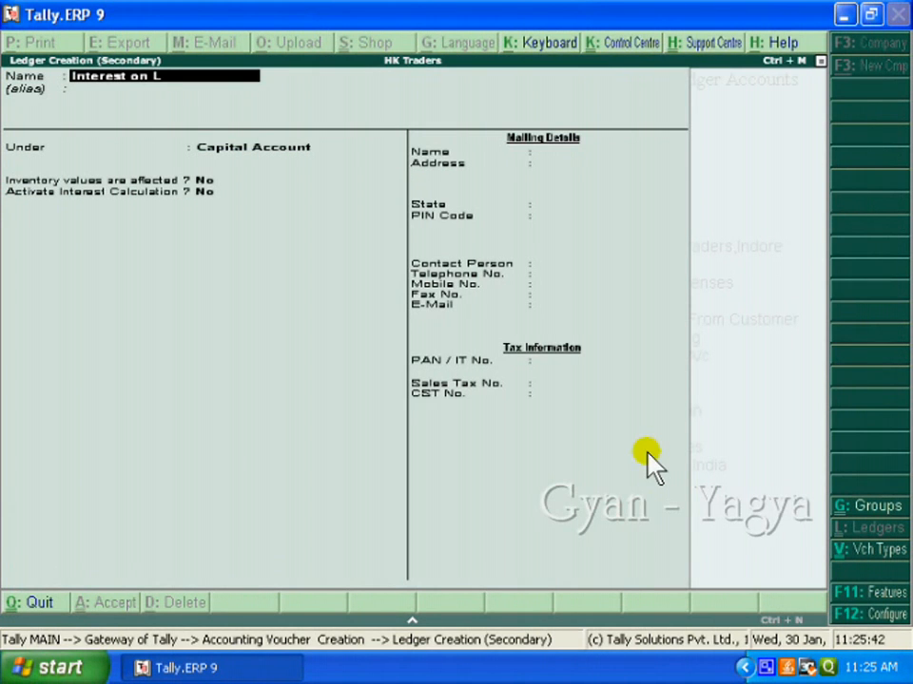
{"action": "type", "text": "oan"}
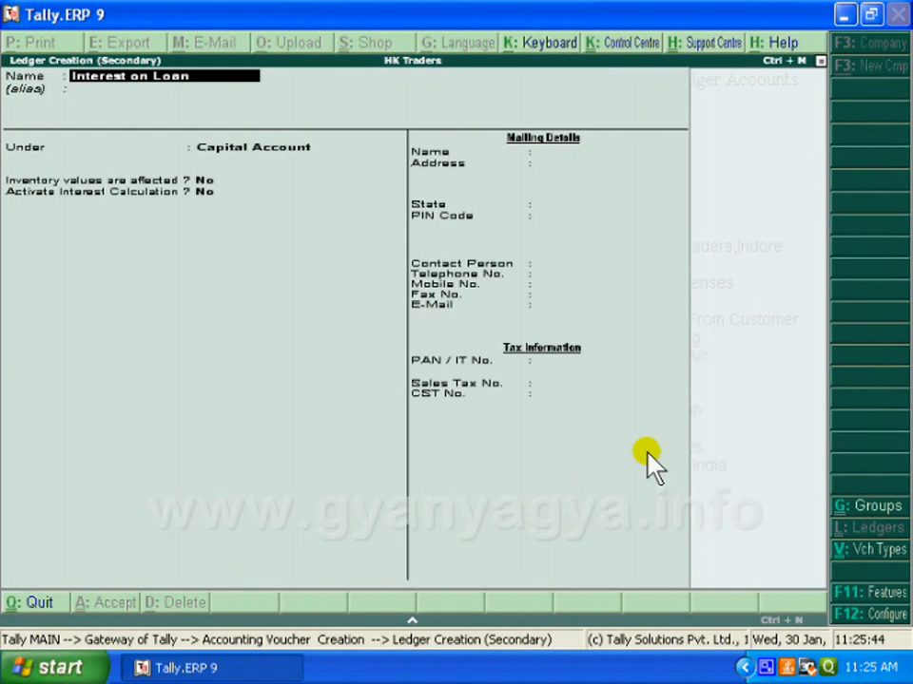
{"action": "key", "text": "Return"}
{"action": "key", "text": "Return"}
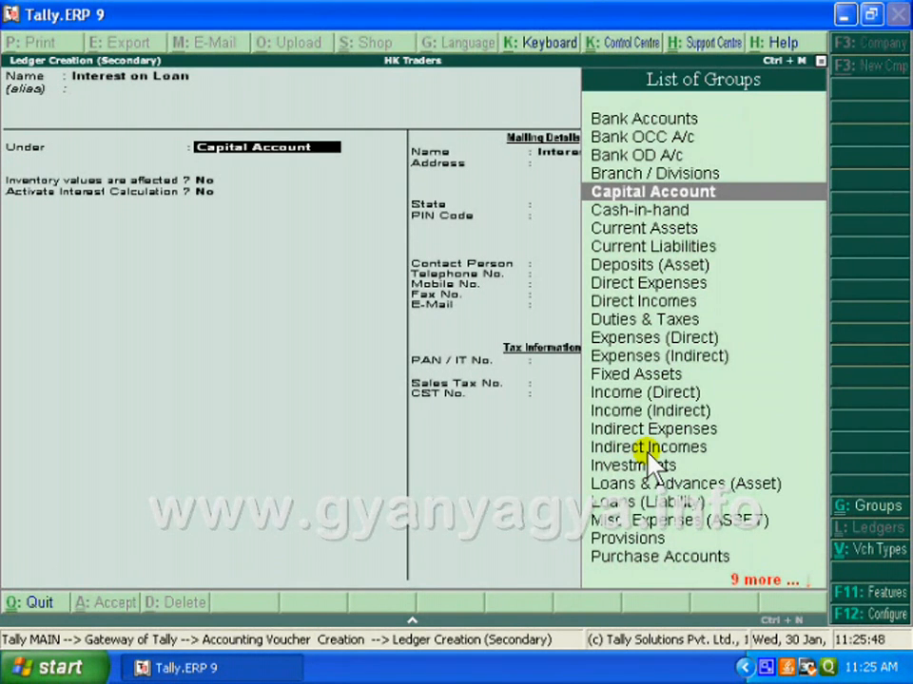
{"action": "type", "text": "In"}
{"action": "key", "text": "Up"}
{"action": "key", "text": "Up"}
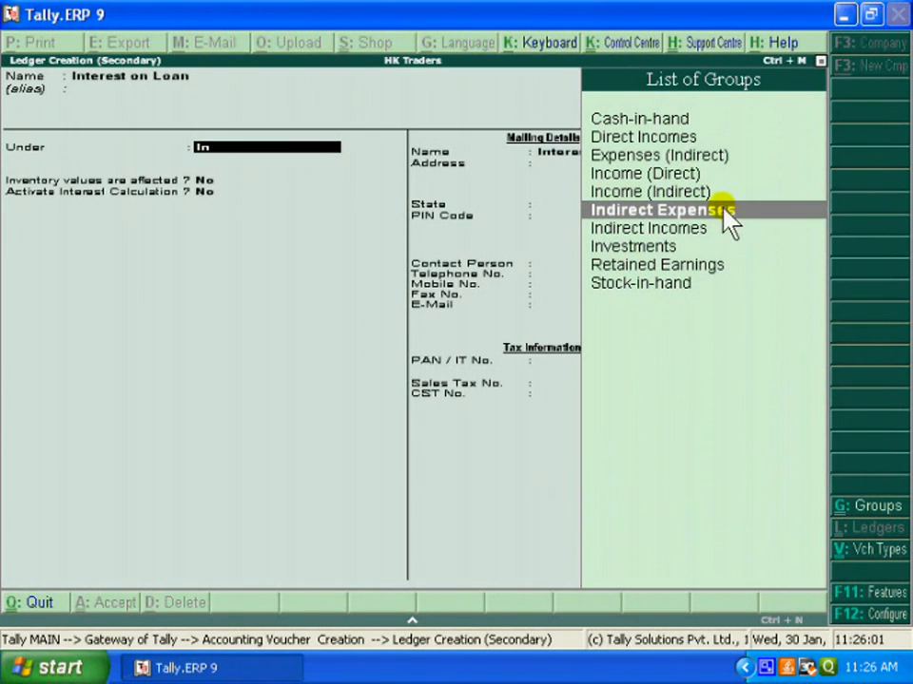
{"action": "key", "text": "Return"}
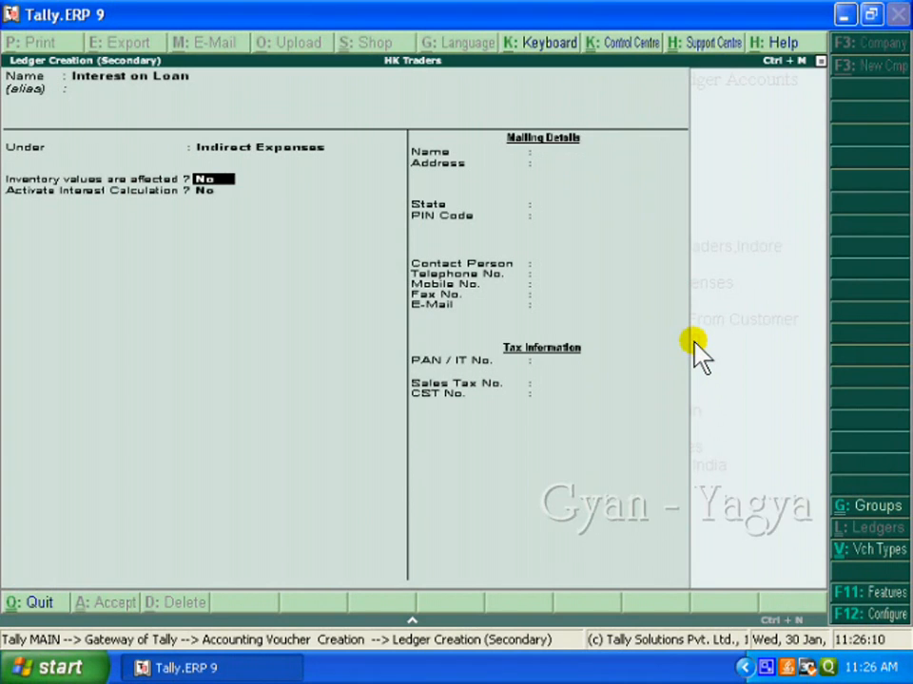
{"action": "key", "text": "ctrl+a"}
{"action": "key", "text": "Return"}
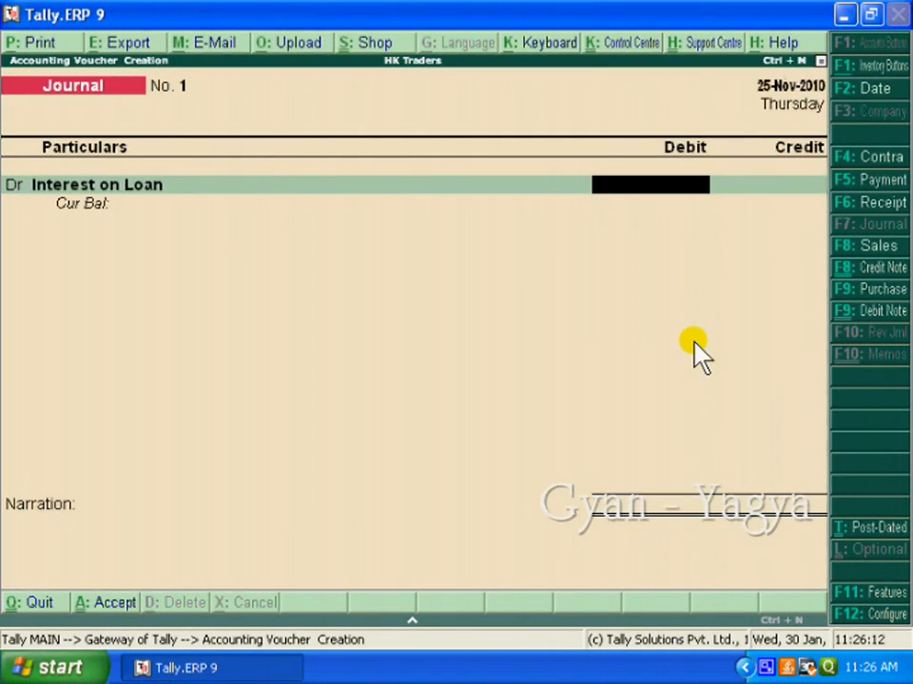
Step: Debit Interest on Loan with 3484.94 in the journal and credit ABC Traders for the same amount
{"action": "type", "text": "3,484.94"}
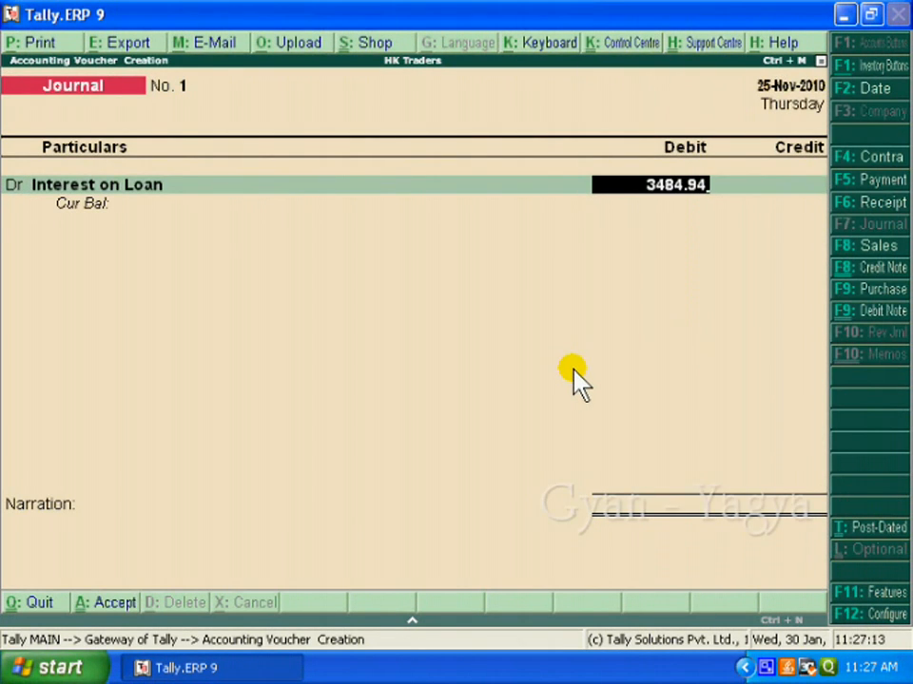
{"action": "key", "text": "Return"}
{"action": "key", "text": "Return"}
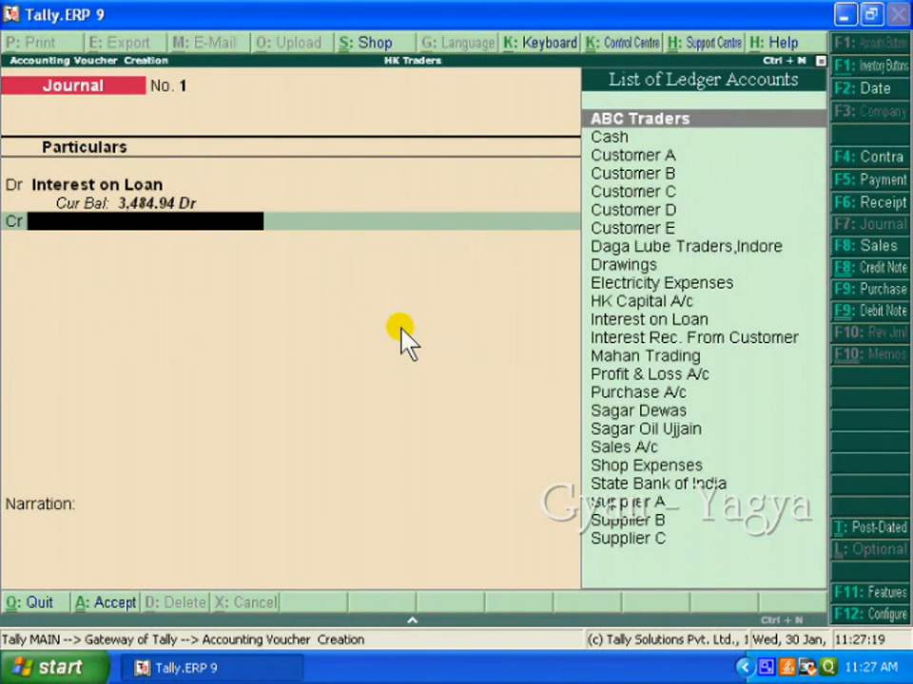
{"action": "key", "text": "Return"}
{"action": "key", "text": "Return"}
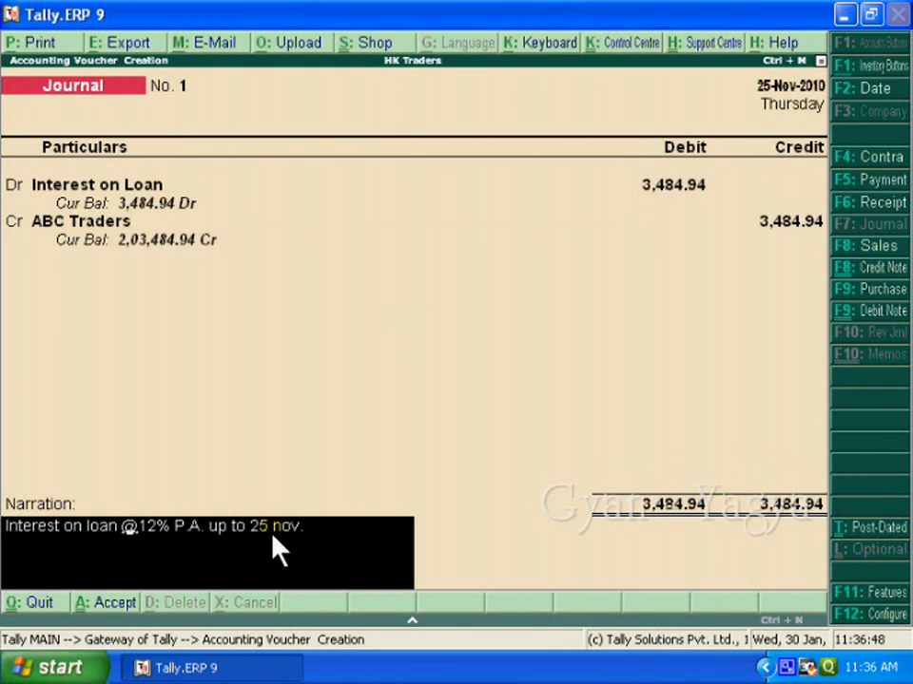
{"action": "key", "text": "Return"}
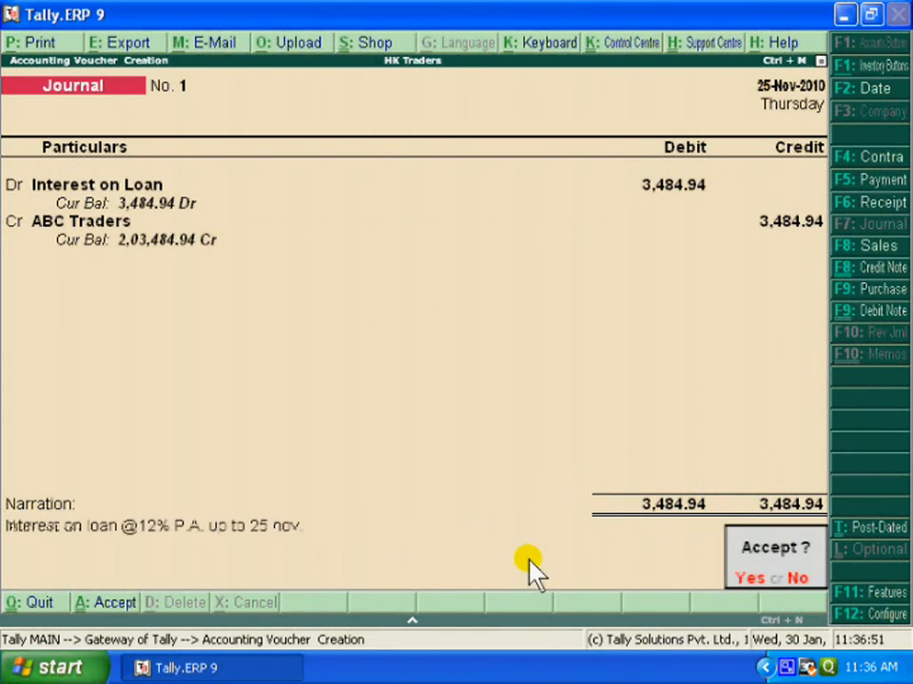
{"action": "key", "text": "n"}
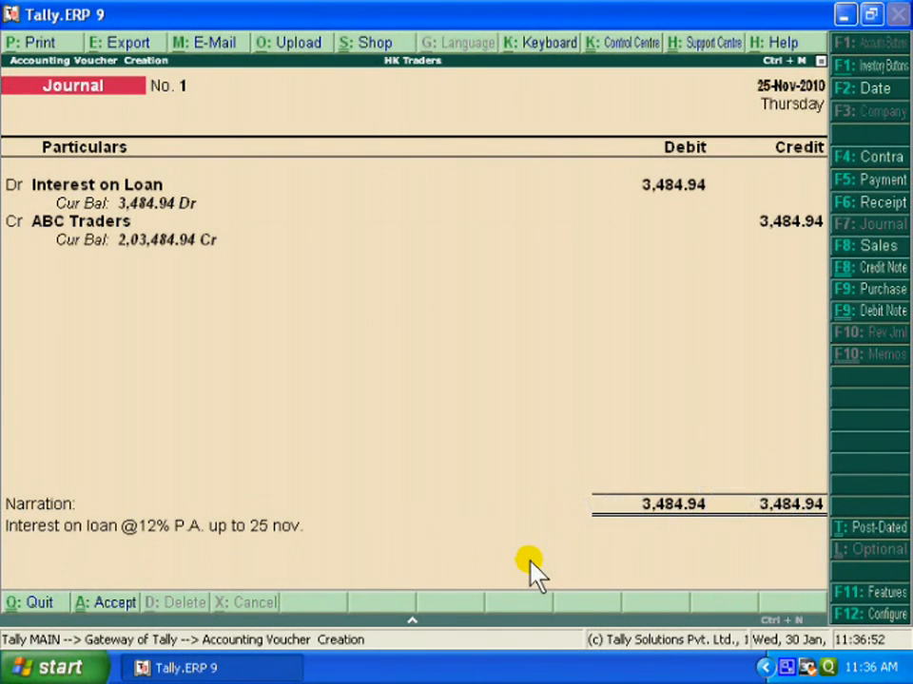